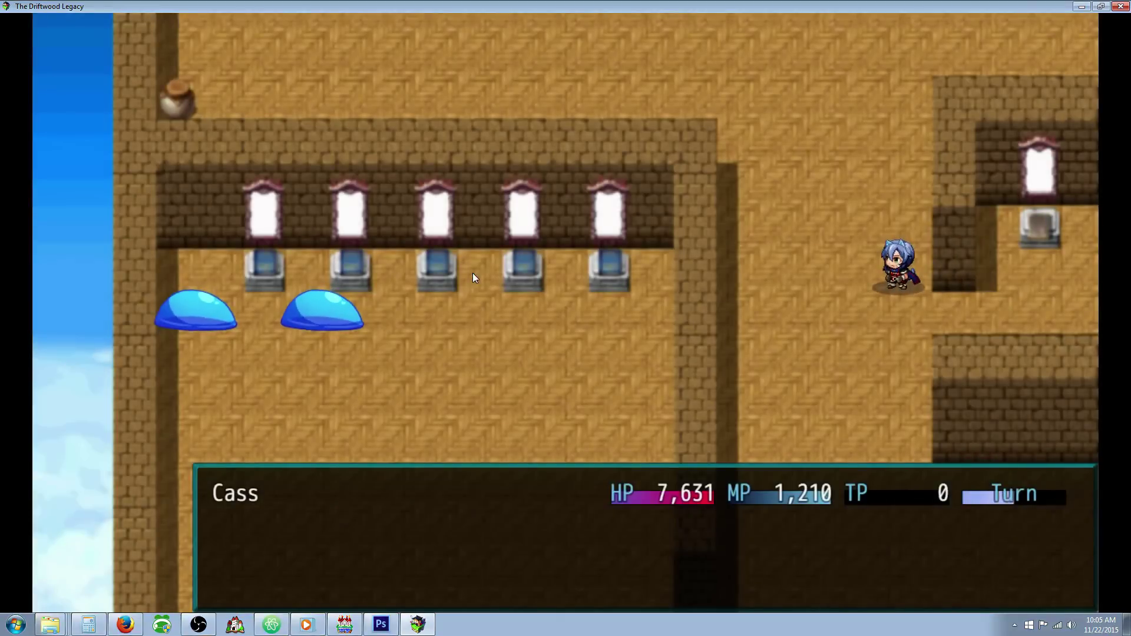
Have Cass cast the Invisibility skill on her first turn.
key("Down")
key("Return")
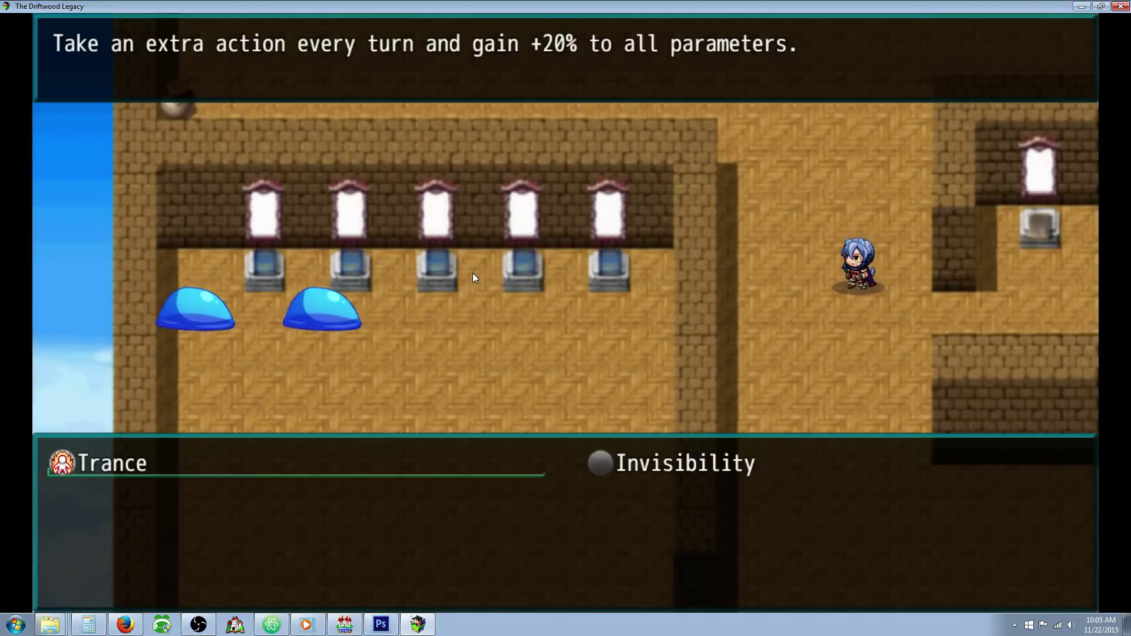
key("Right")
key("Return")
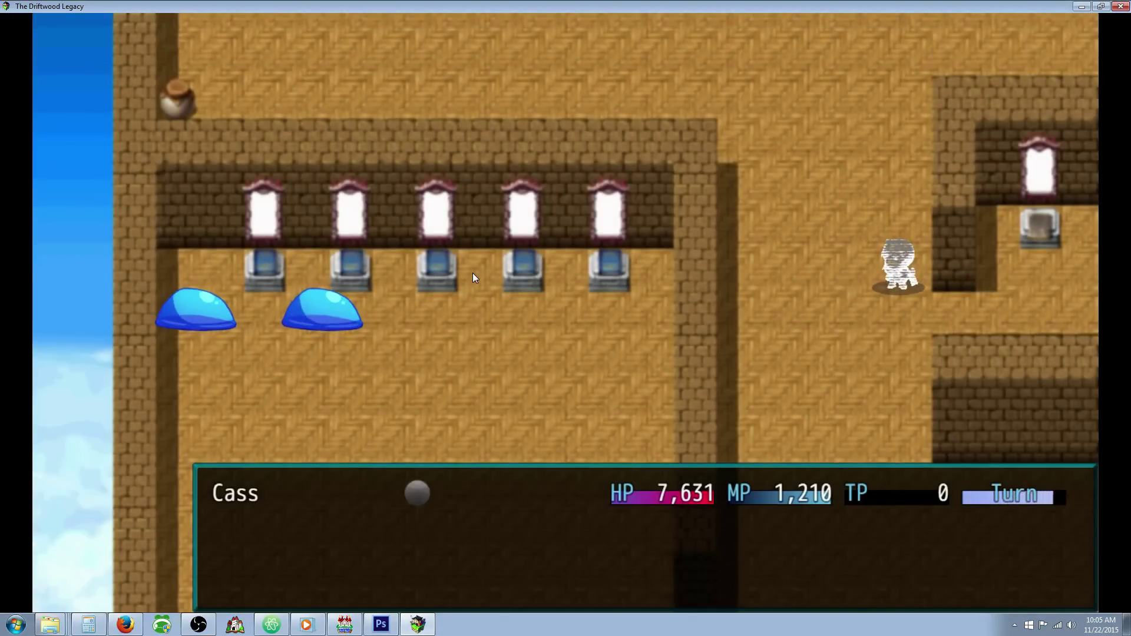
Attack Slime B and Slime A until Battle Results appear, then close the test game.
key("Return")
key("Return")
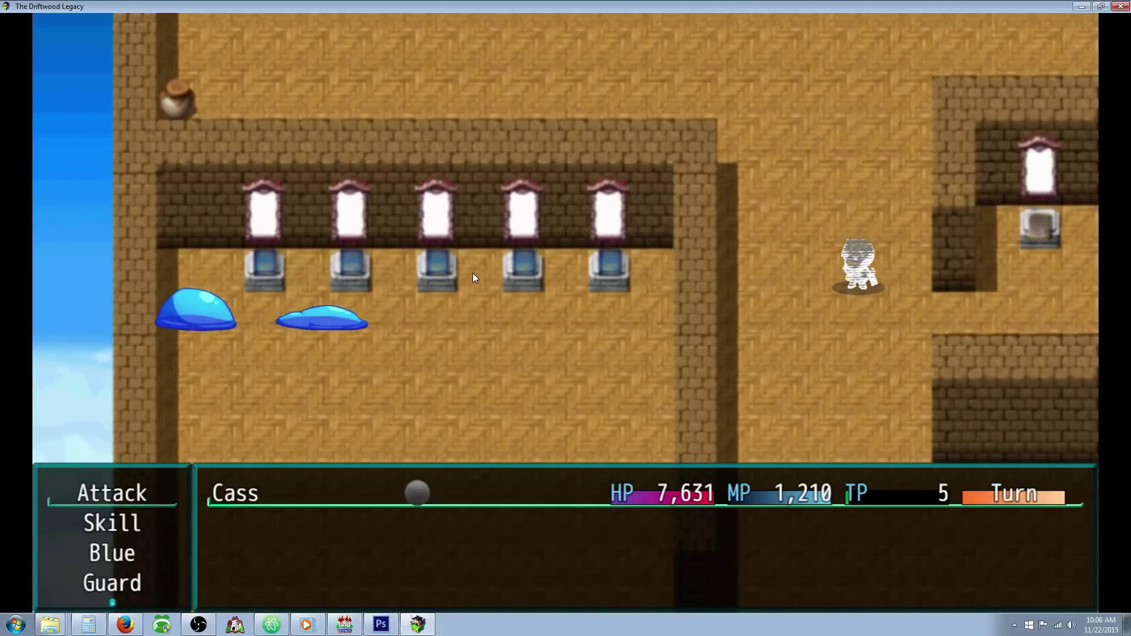
key("Return")
key("Return")
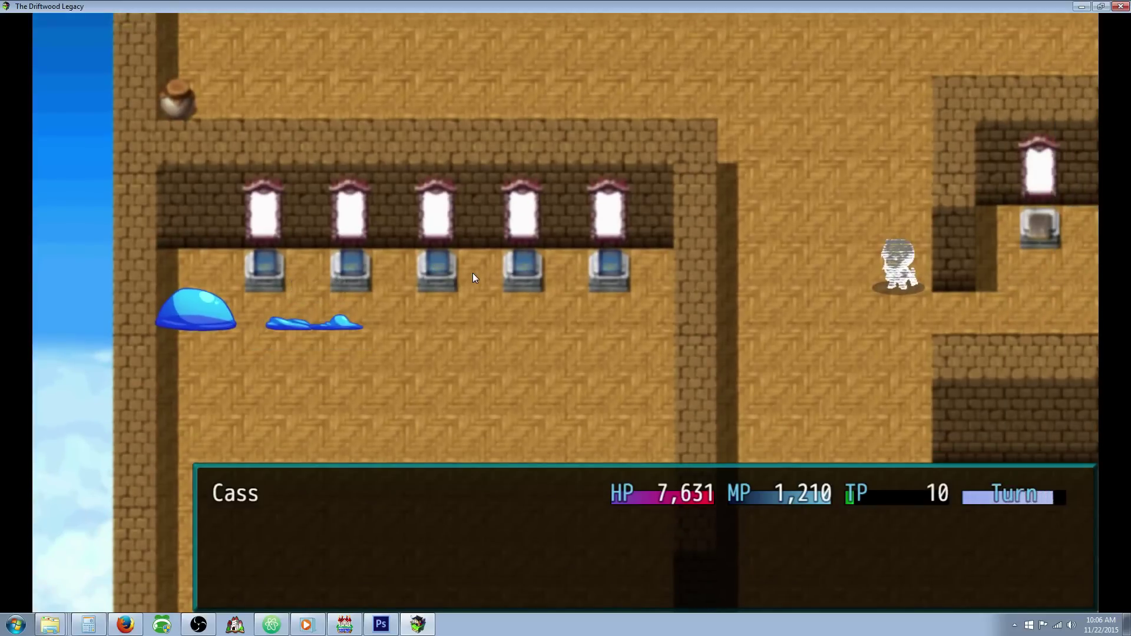
key("Return")
key("Return")
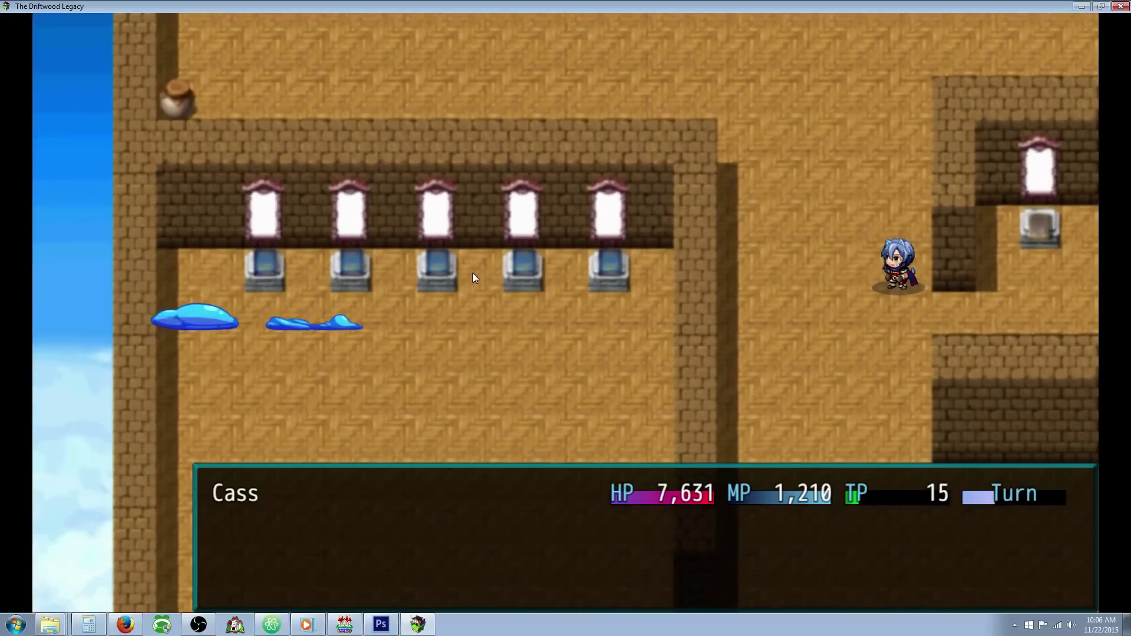
key("Return")
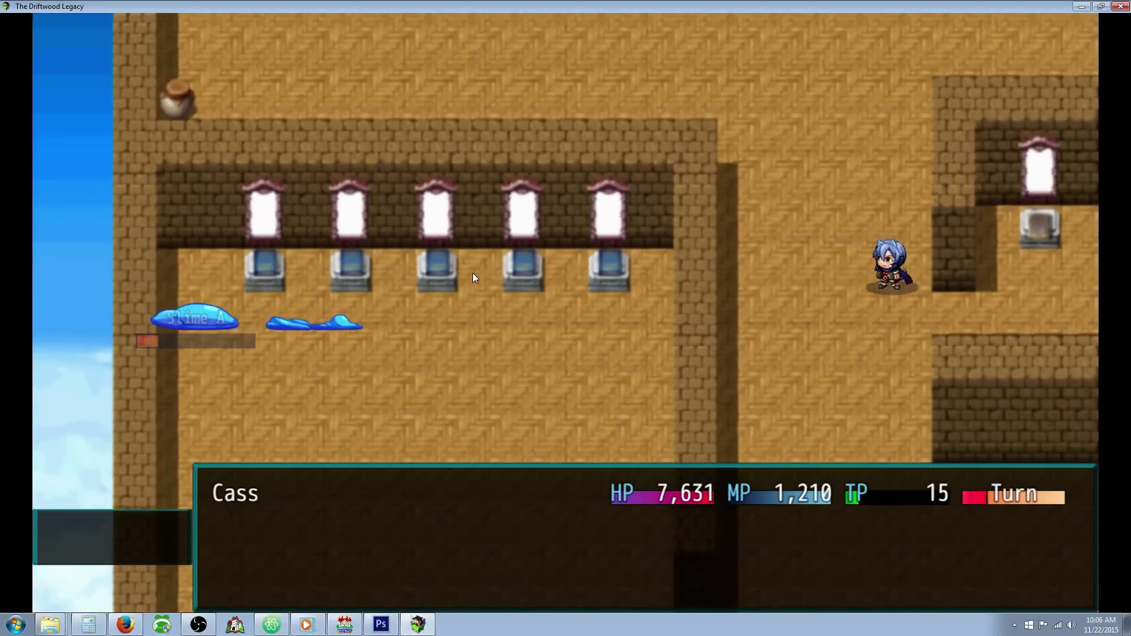
key("Return")
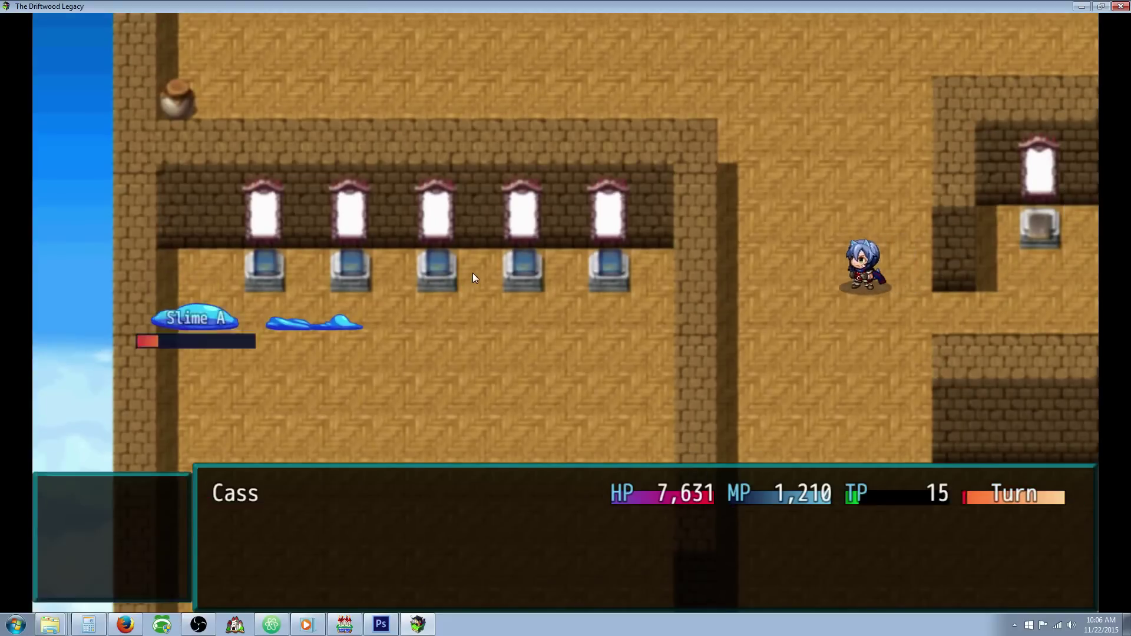
key("Return")
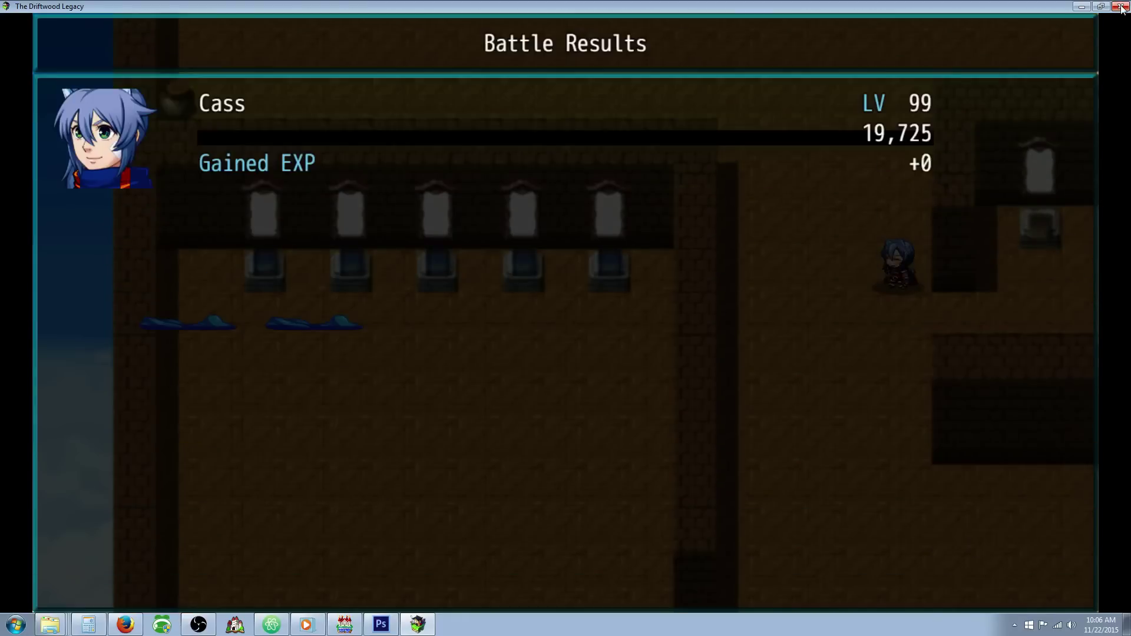
left_click(1121, 6)
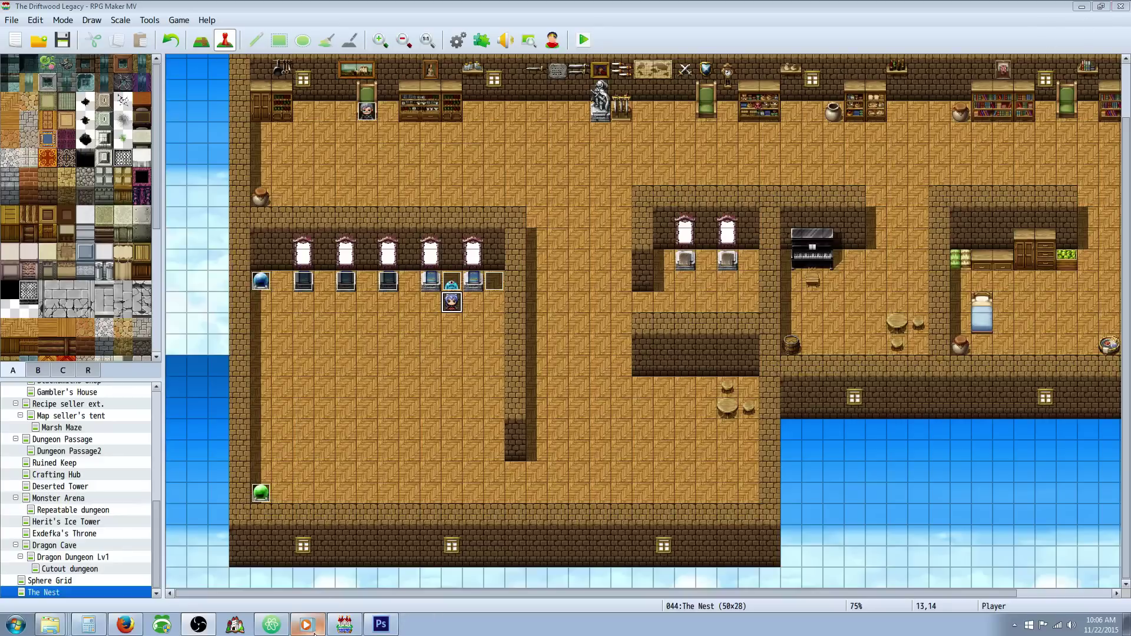
left_click(458, 39)
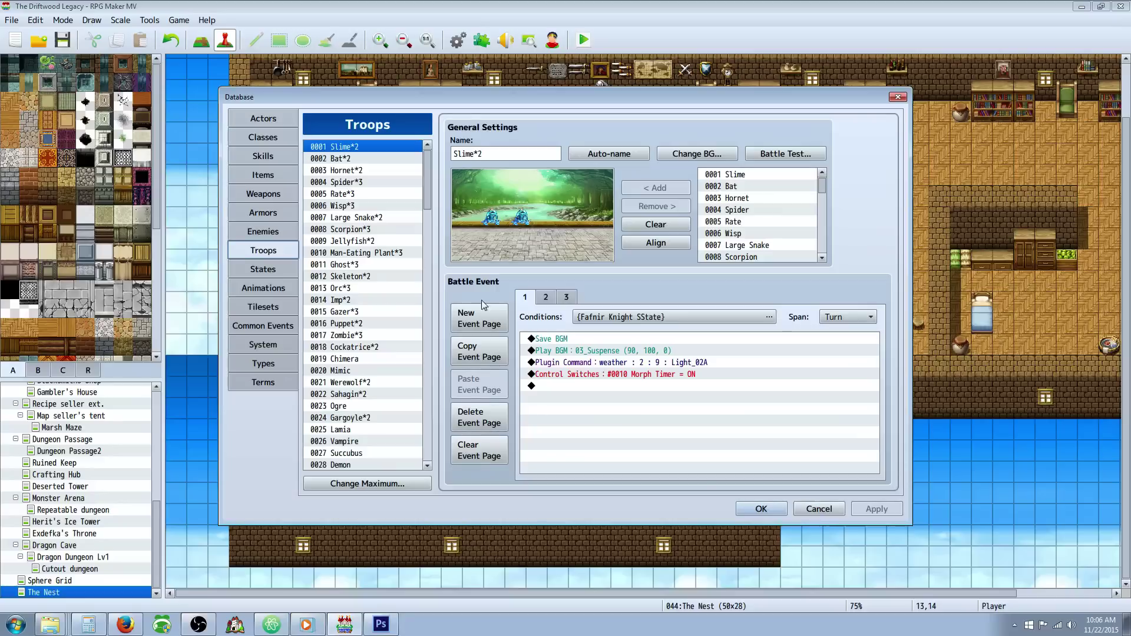
left_click(761, 508)
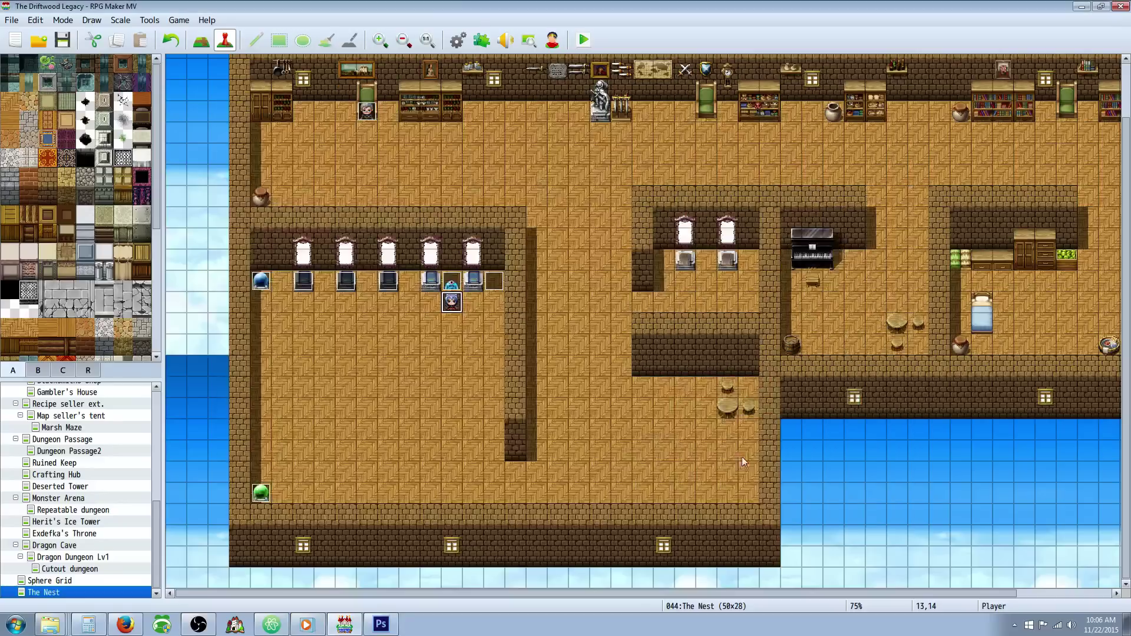
left_click(482, 40)
scroll(454, 337, "down", 5)
scroll(454, 337, "down", 4)
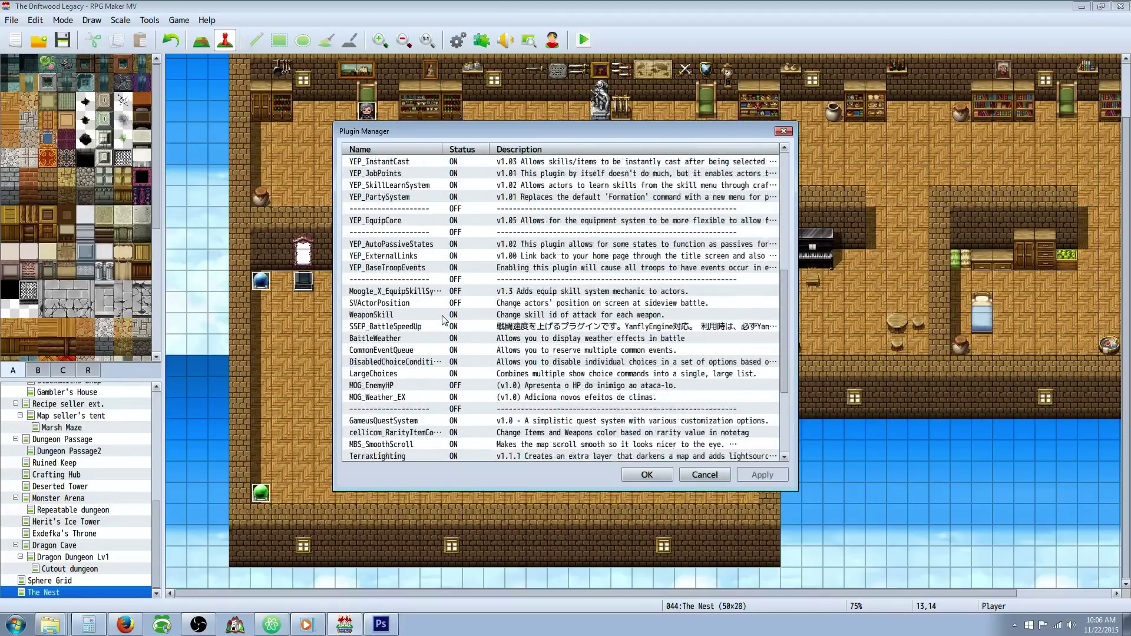
left_click(403, 244)
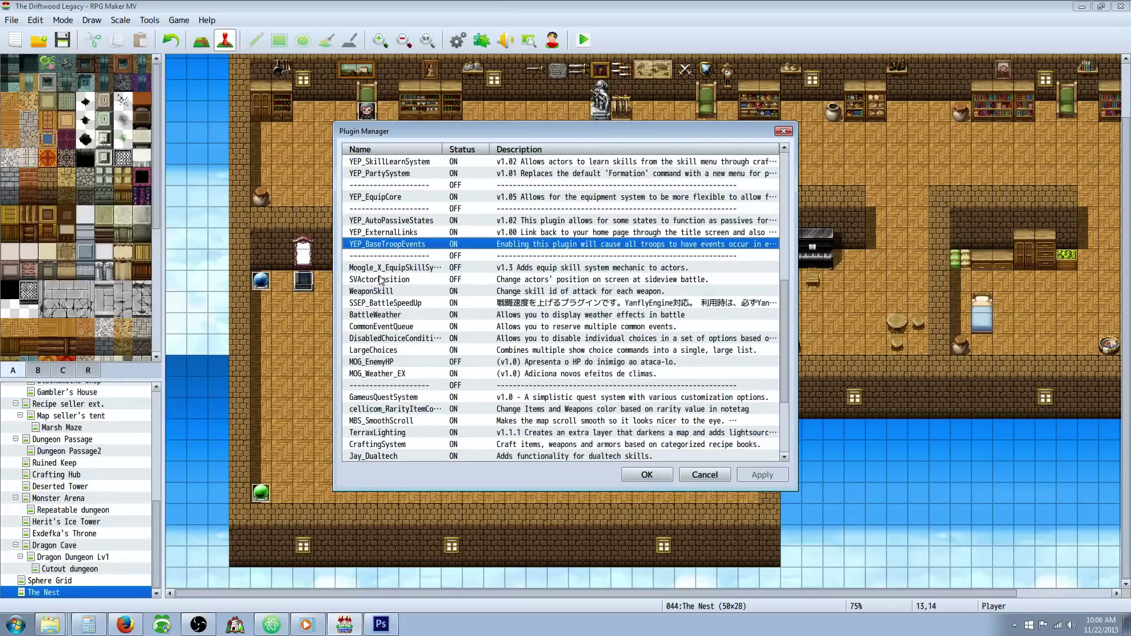
double_click(411, 245)
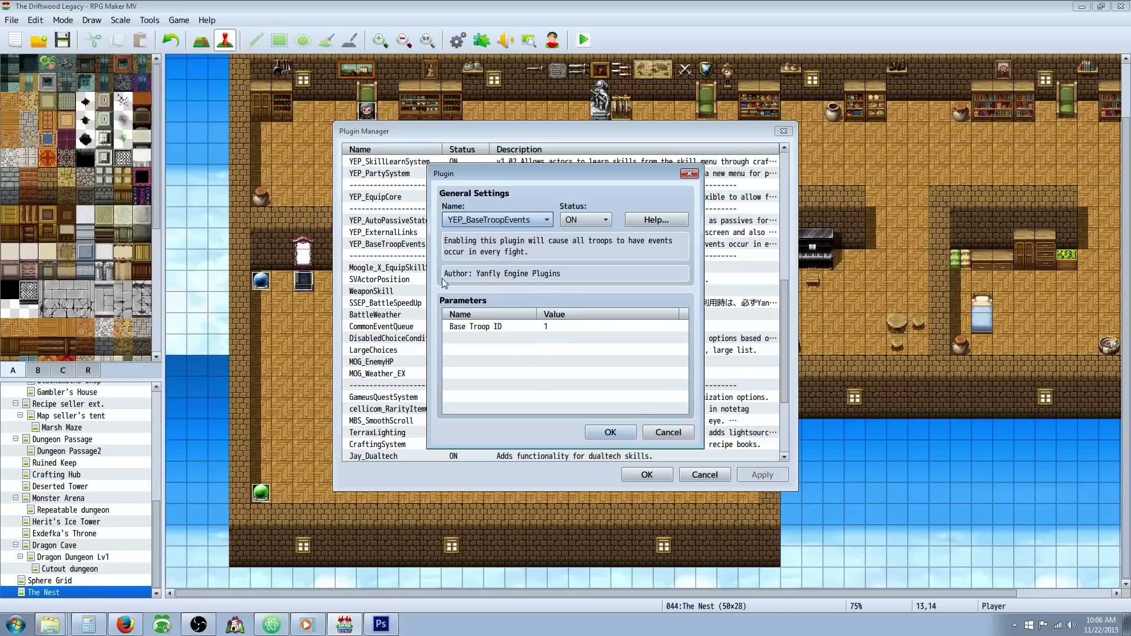
left_click(611, 432)
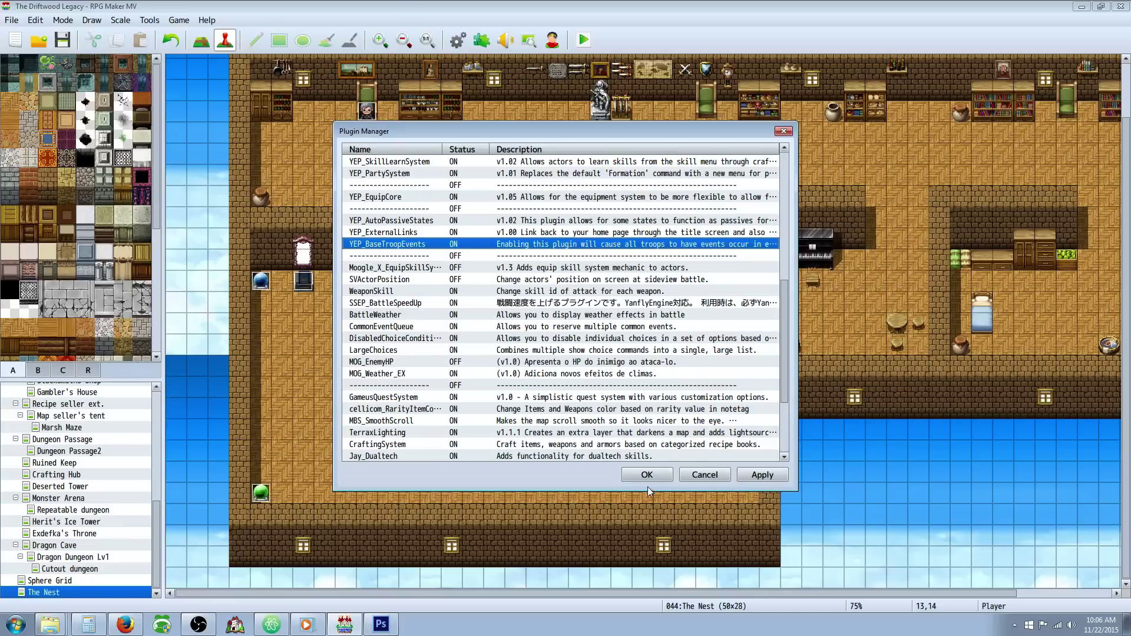
left_click(647, 475)
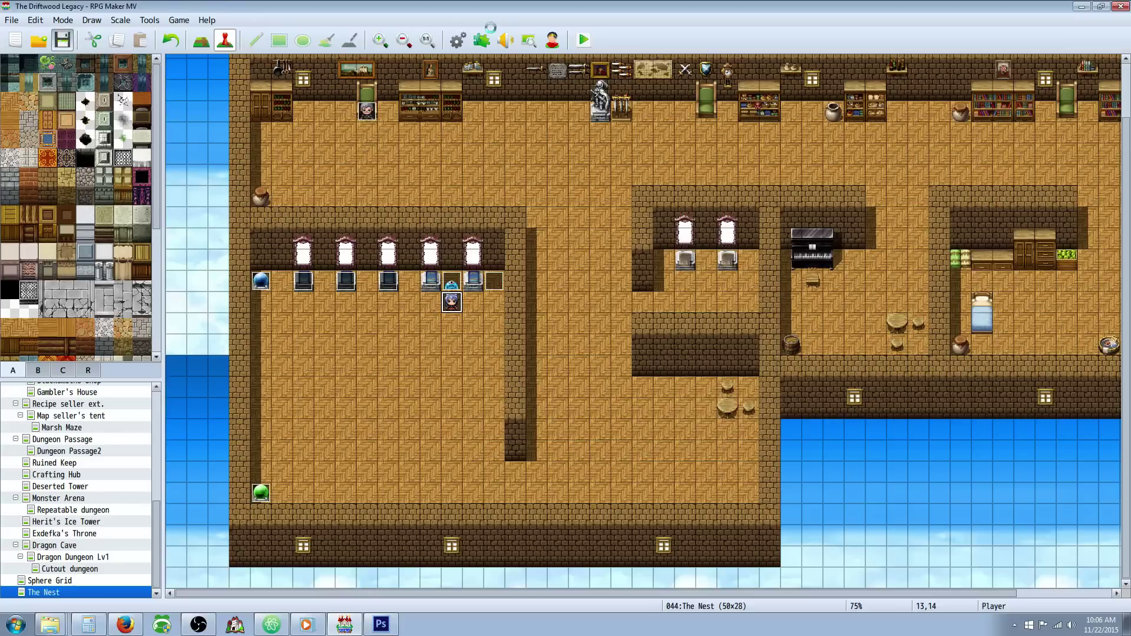
Show state 0100 Invisible in the Database and preview an extra-parameter trait without adding it.
left_click(463, 46)
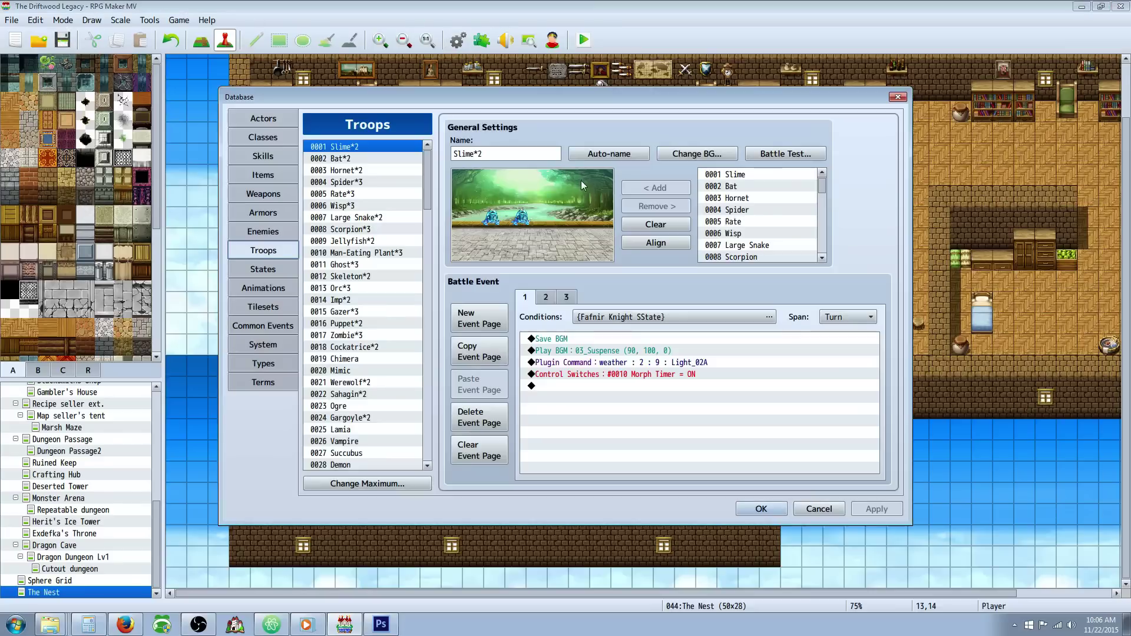
left_click(278, 272)
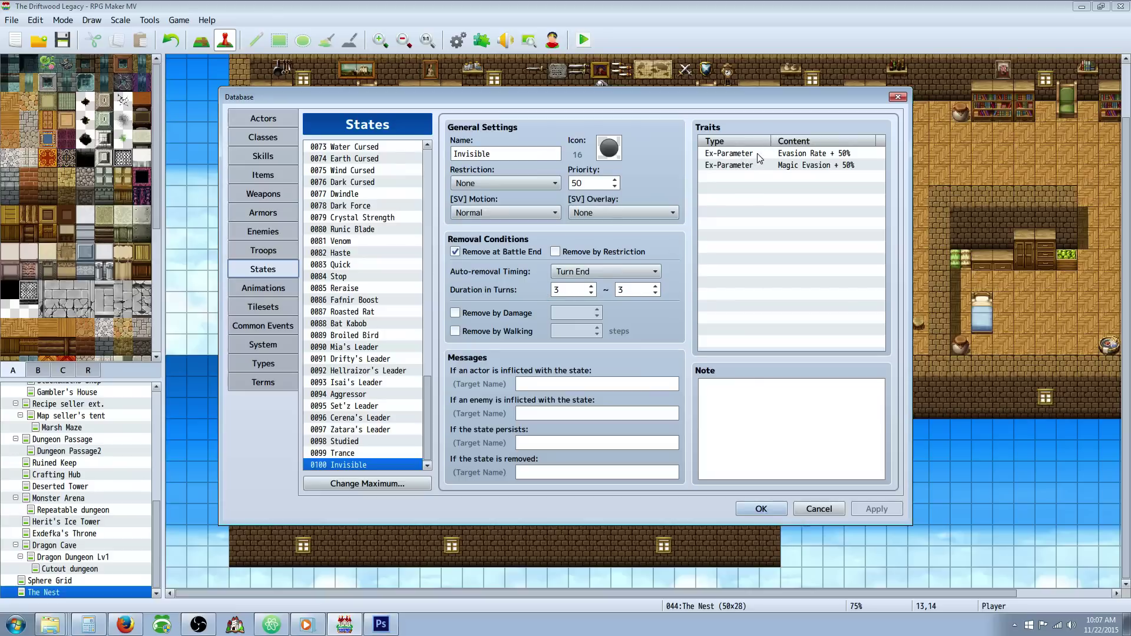
right_click(750, 175)
left_click(761, 181)
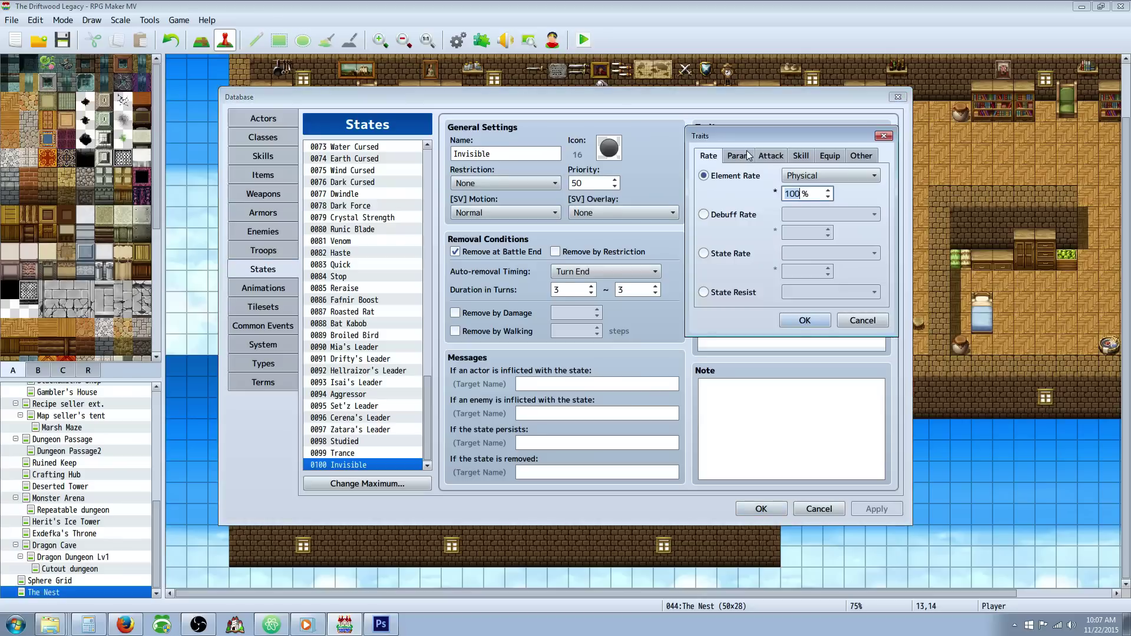
left_click(747, 155)
left_click(746, 217)
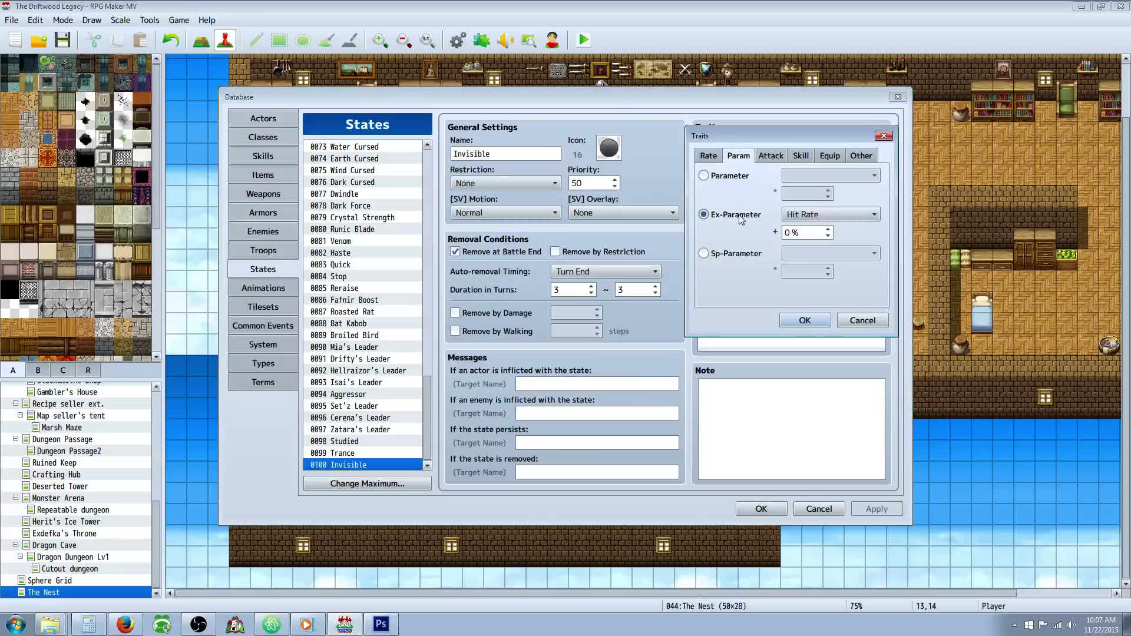
left_click(860, 321)
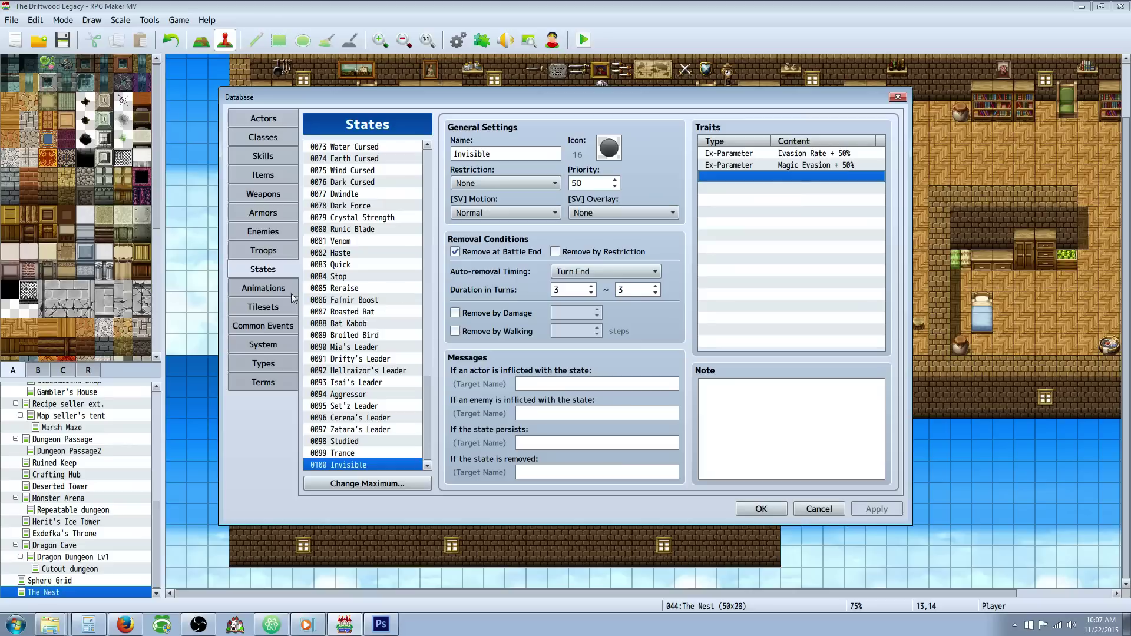
In common event 0107 Transparent, insert a new command on the empty line after the last one.
left_click(264, 326)
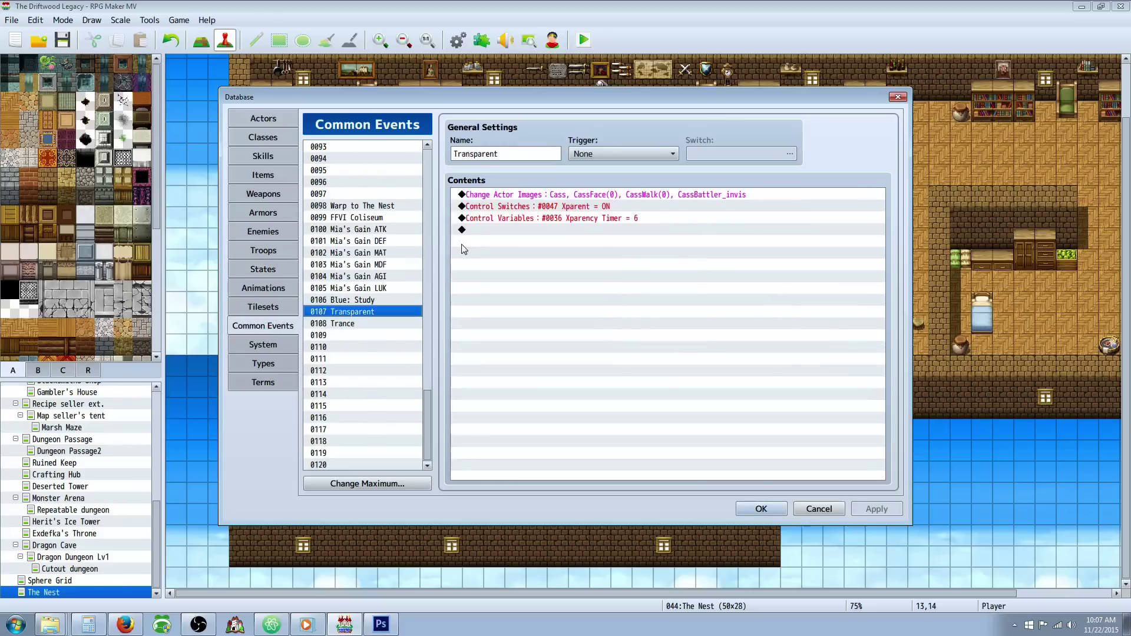
left_click(500, 231)
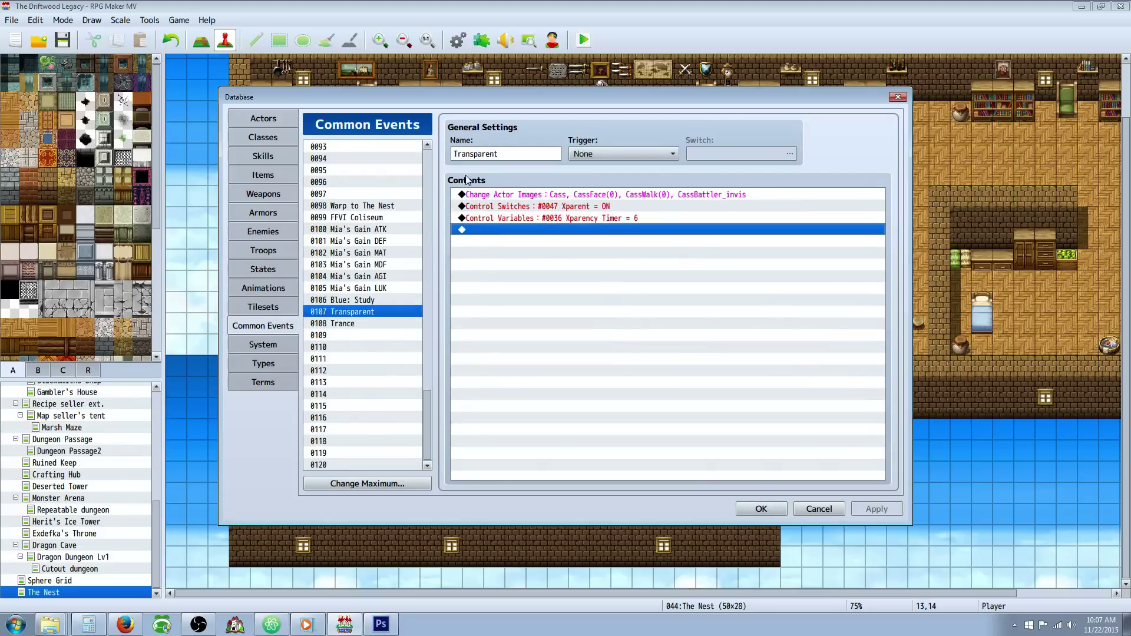
right_click(505, 237)
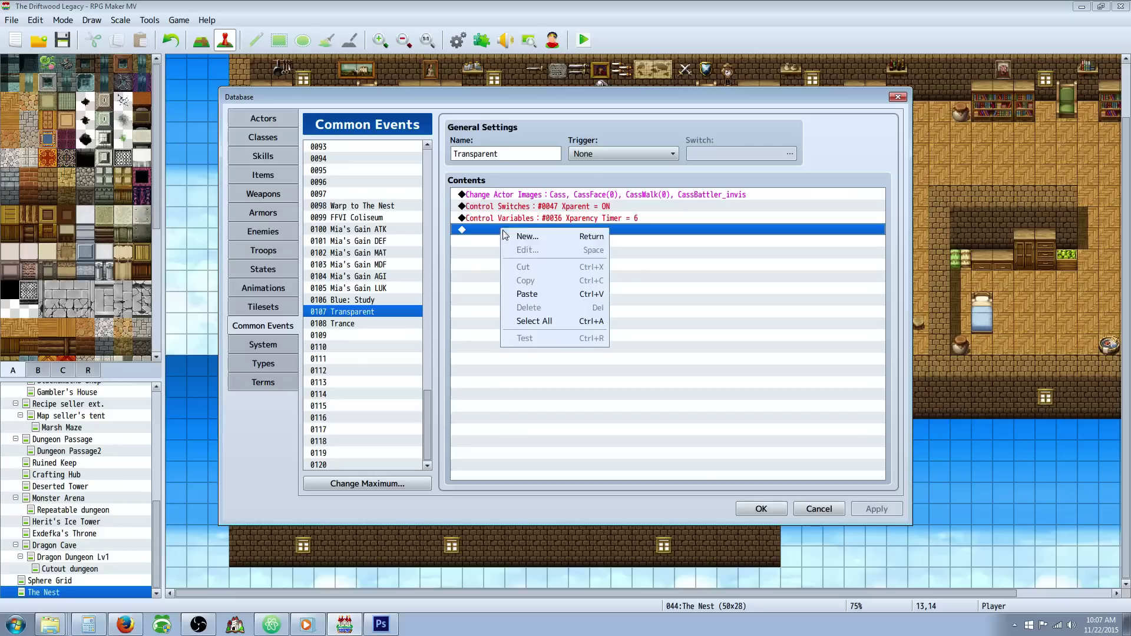
left_click(522, 239)
Look at Change Actor Images, cancel without adding, and switch to Photoshop's CassBattler.png.
left_click(569, 154)
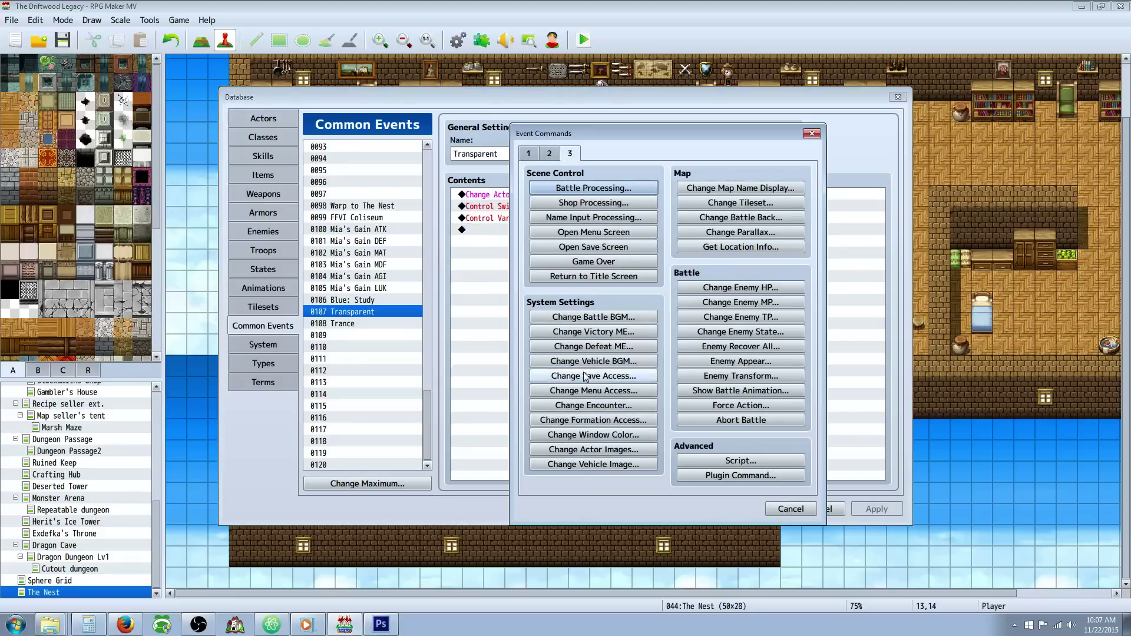
left_click(593, 451)
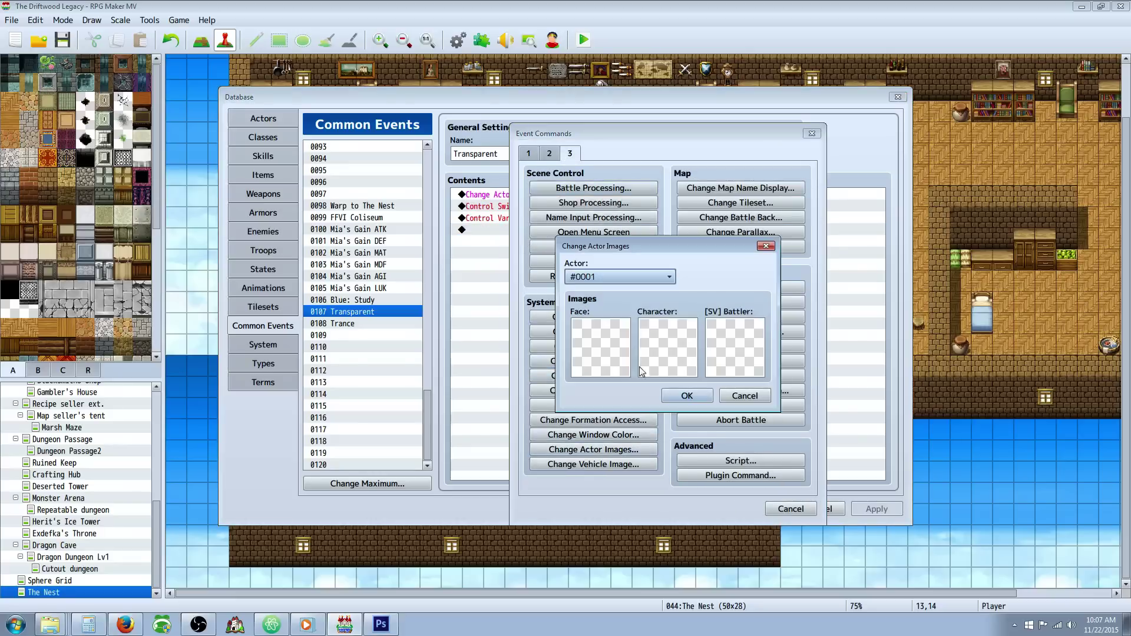
left_click(745, 396)
left_click(791, 509)
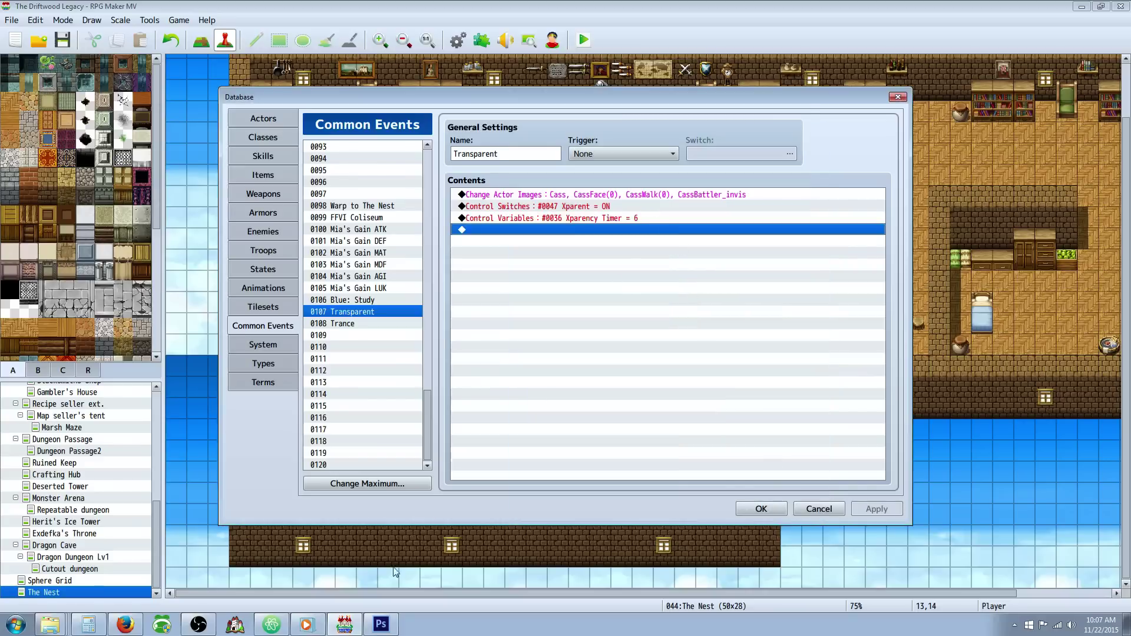
left_click(381, 624)
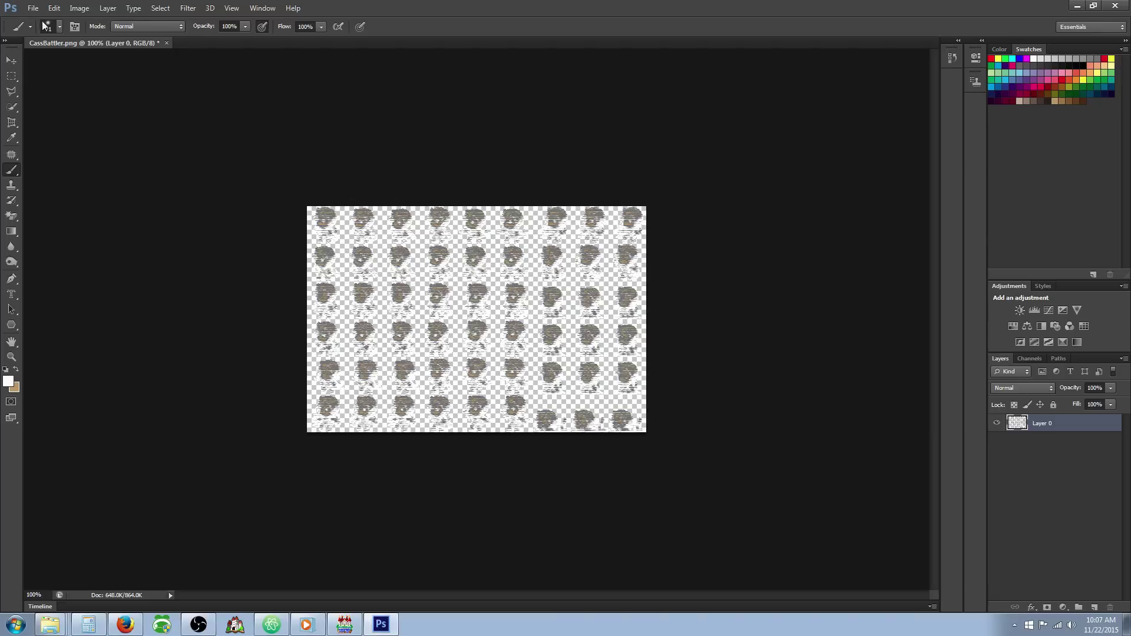
Close the faded CassBattler.png without saving and bring up File > Open.
left_click(166, 43)
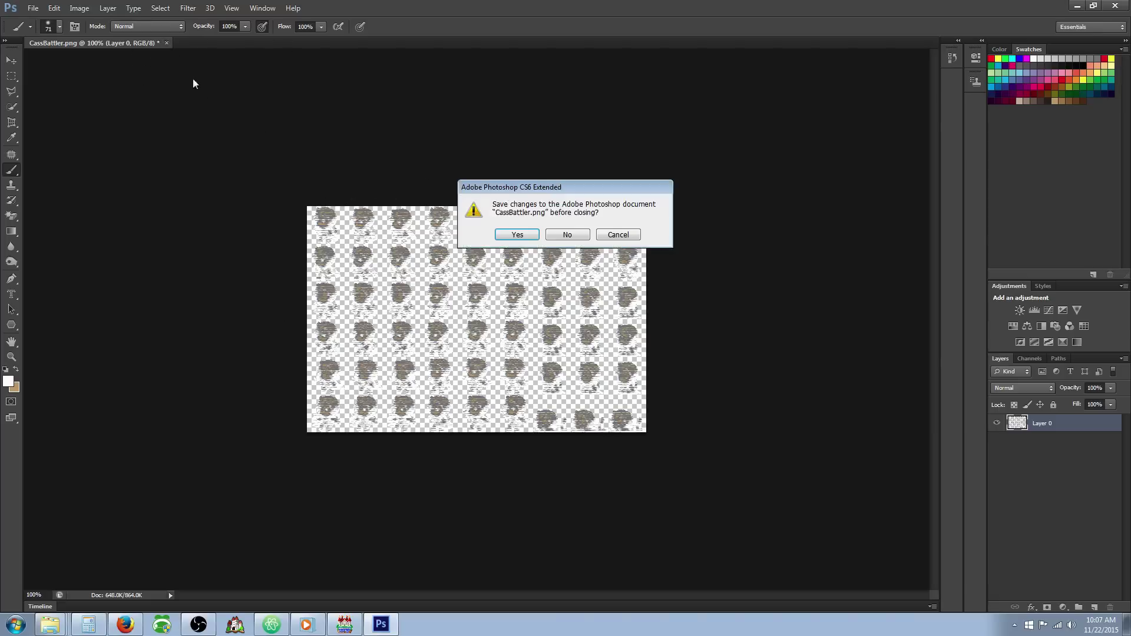
left_click(560, 235)
left_click(32, 8)
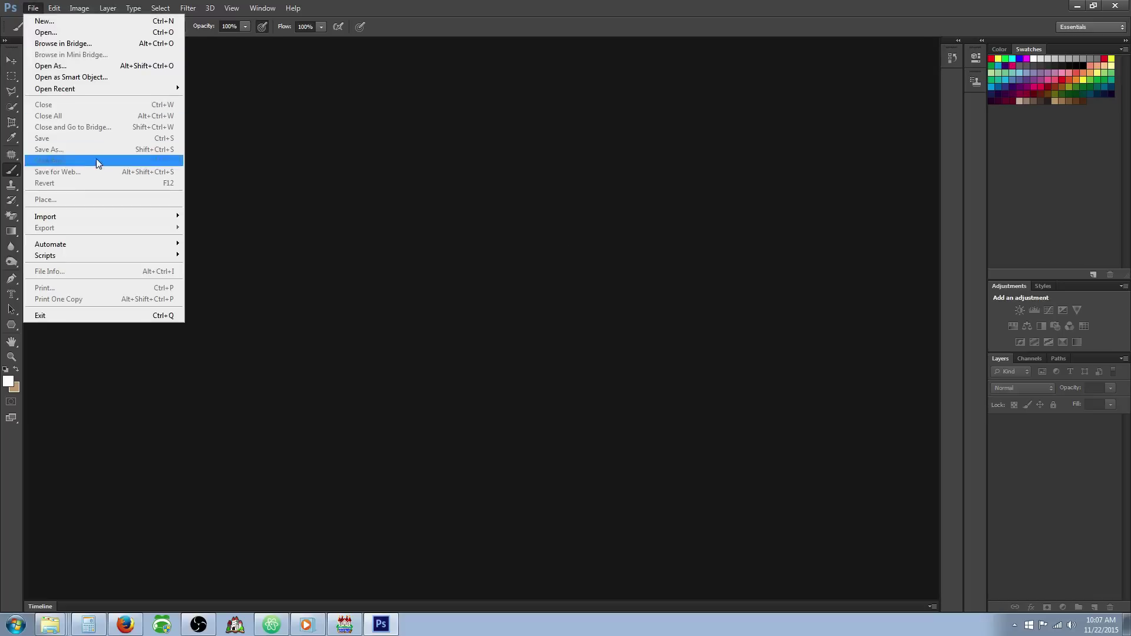
left_click(84, 33)
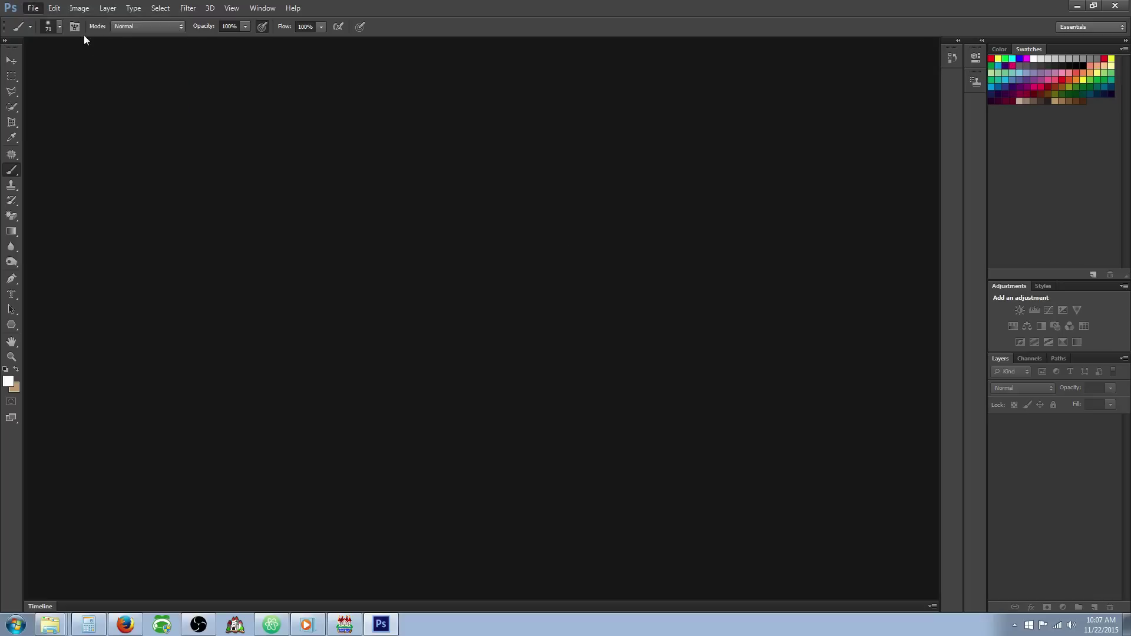
Browse the sv_actors folder and open CassBattler.png.
left_click(556, 134)
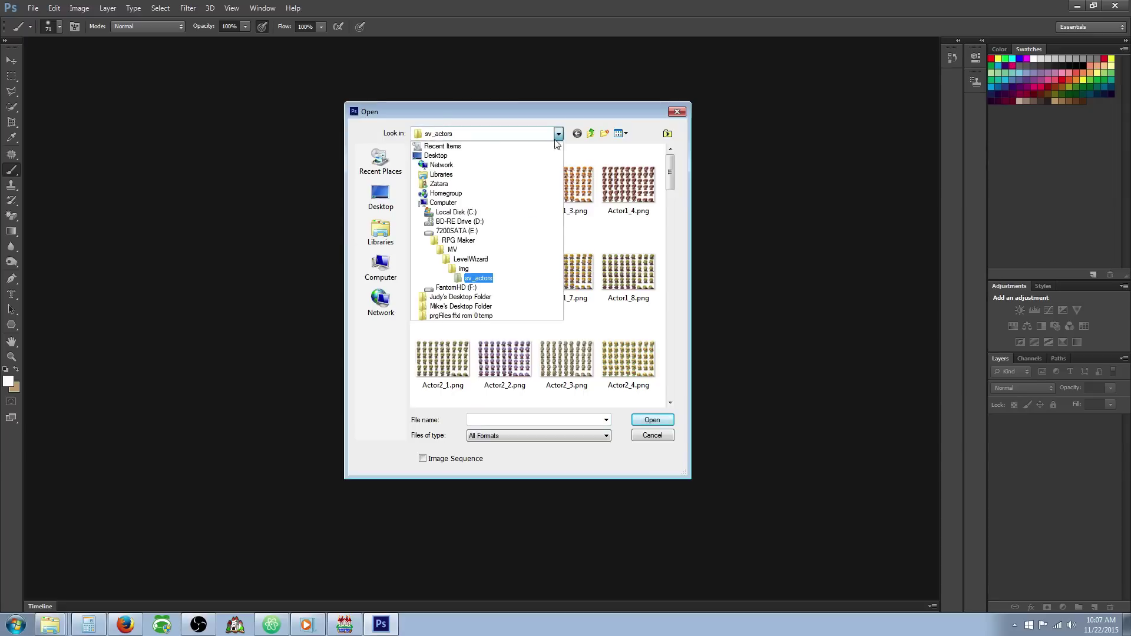
left_click(511, 283)
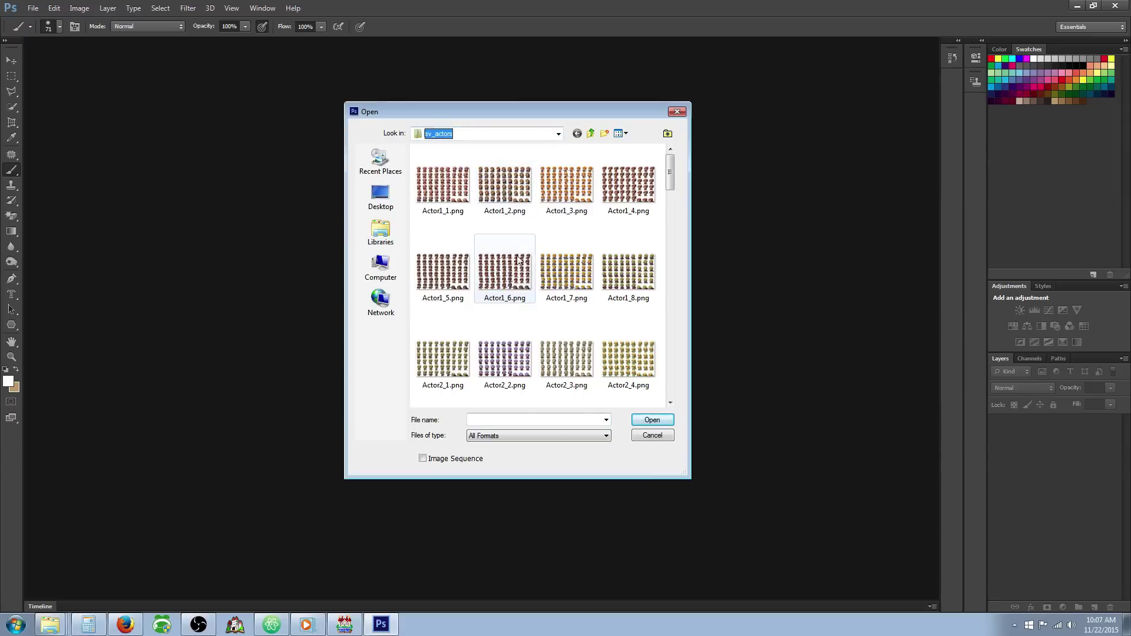
left_click(452, 286)
scroll(453, 287, "down", 5)
scroll(452, 287, "up", 5)
scroll(458, 277, "down", 4)
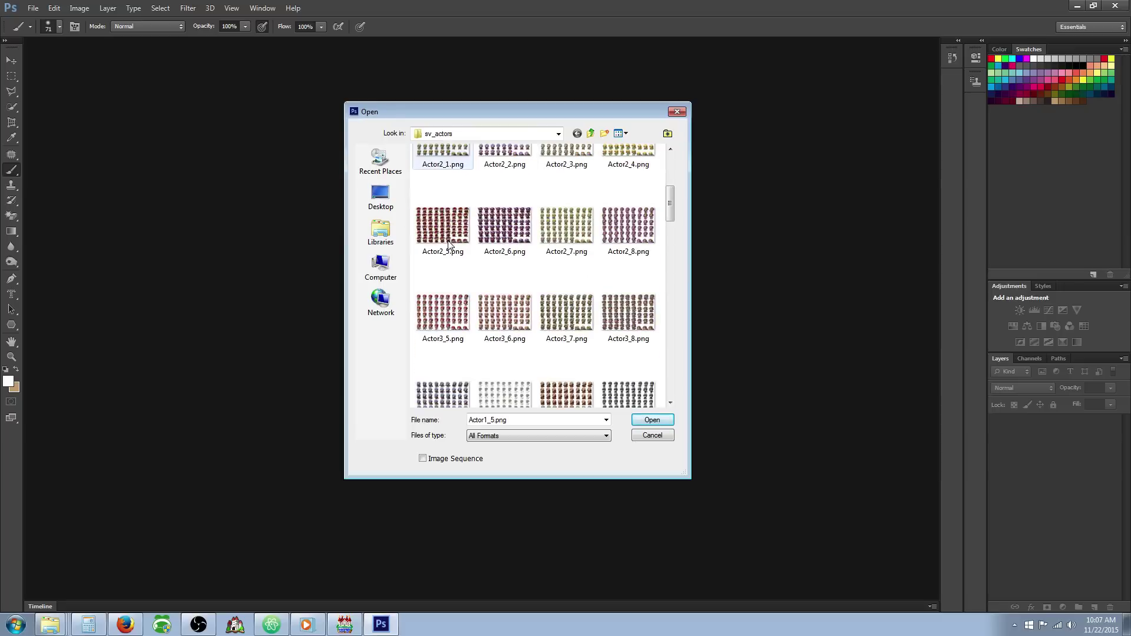
double_click(462, 272)
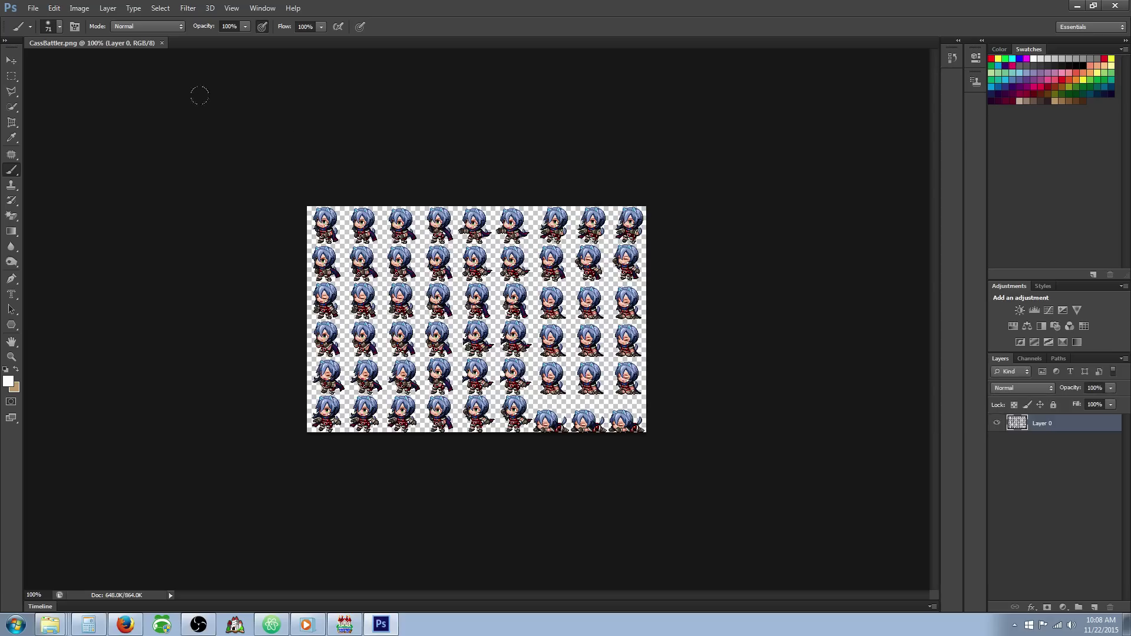
Apply the Sketch > Conté Crayon filter from the Filter Gallery to the sprite sheet.
left_click(188, 8)
left_click(210, 56)
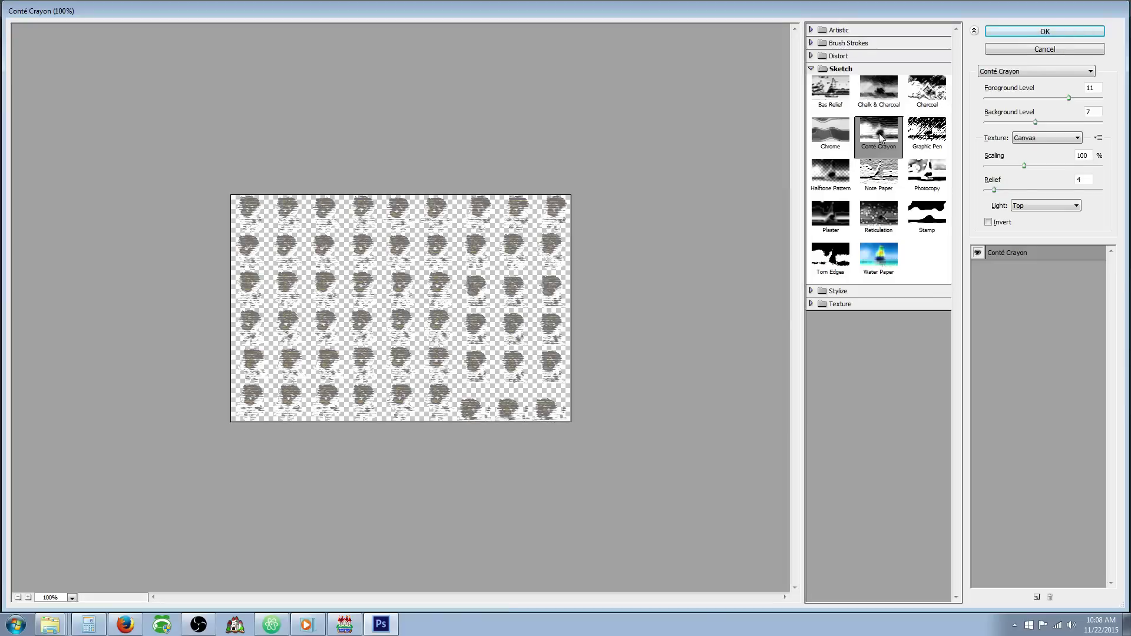
key("Up")
key("Left")
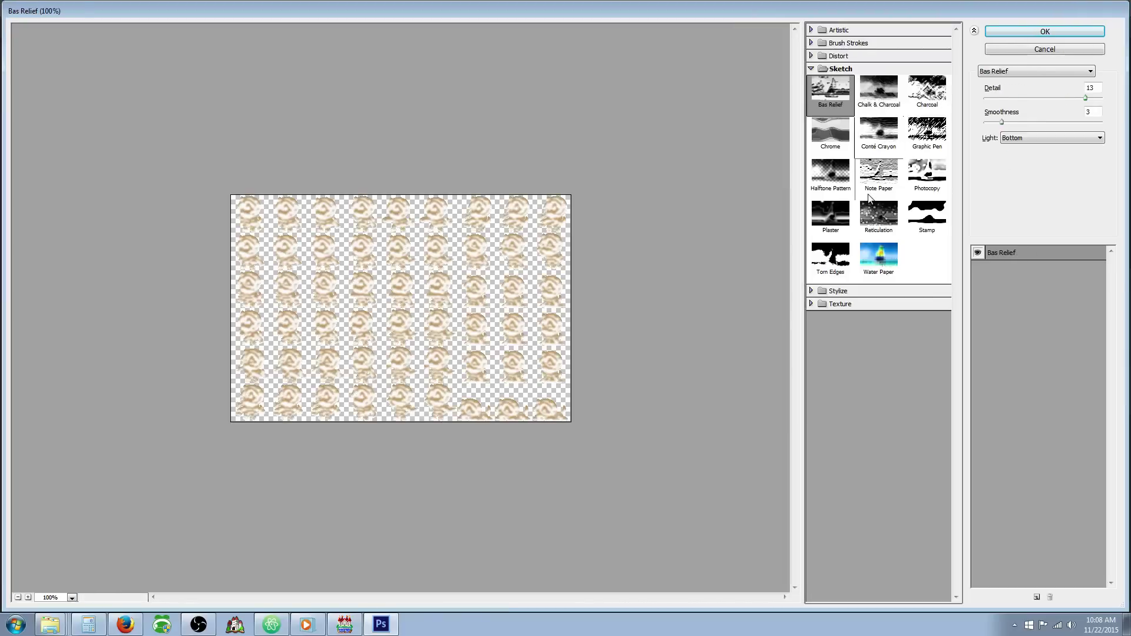
key("Right")
key("Right")
key("Down")
key("Left")
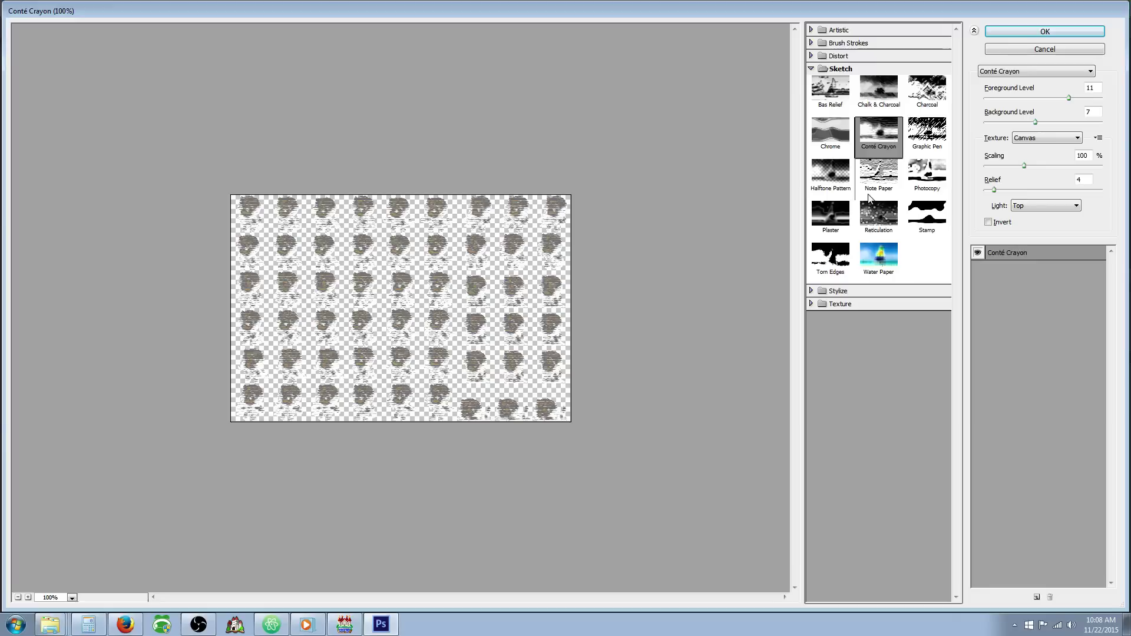
left_click(1006, 37)
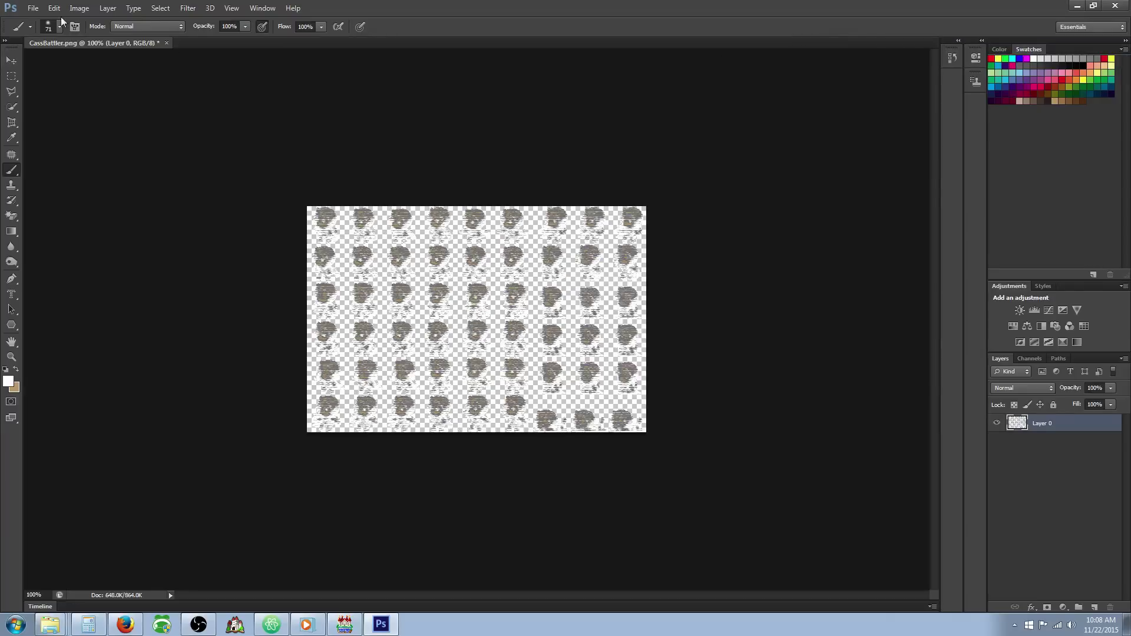
Save a copy of the sheet as CassBattler_invis.png.
left_click(33, 7)
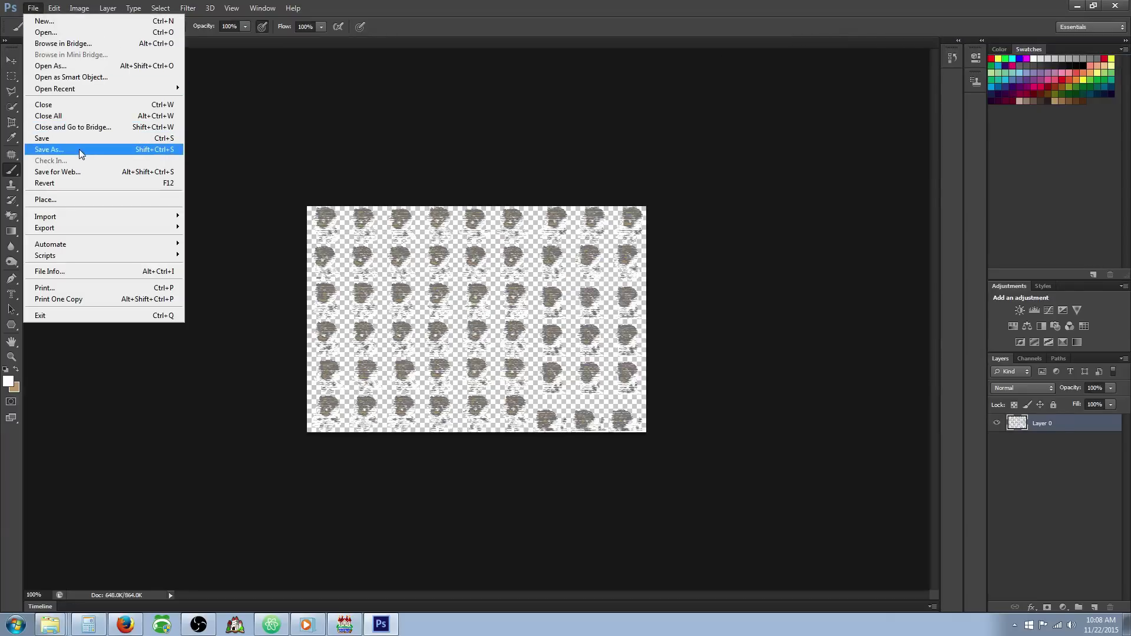
left_click(48, 149)
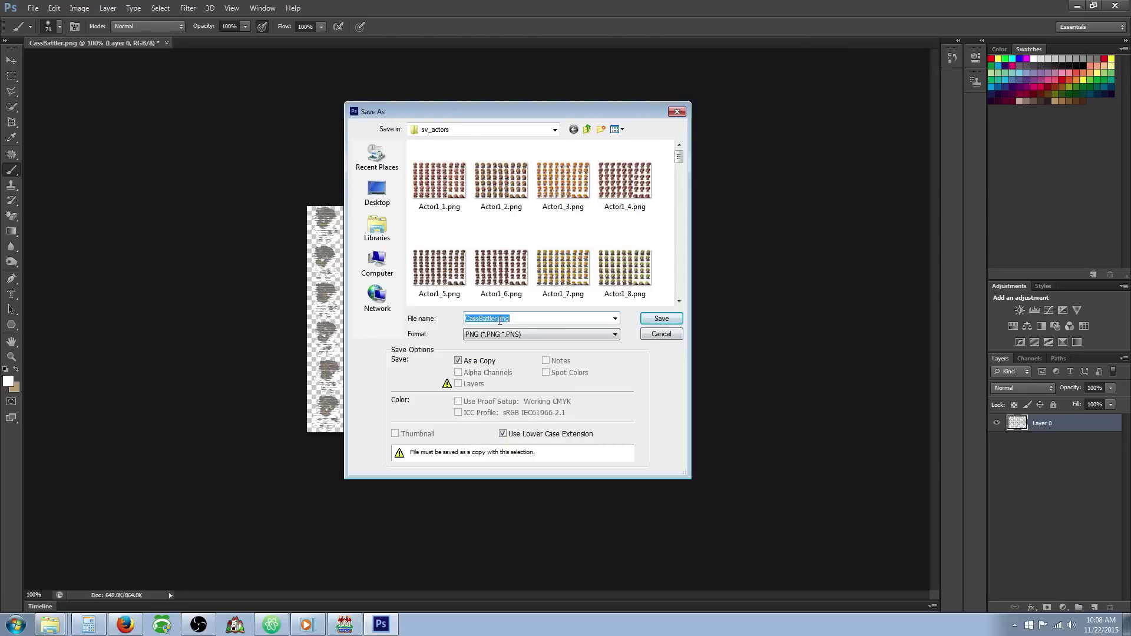
left_click(496, 319)
type("_invis")
left_click(654, 321)
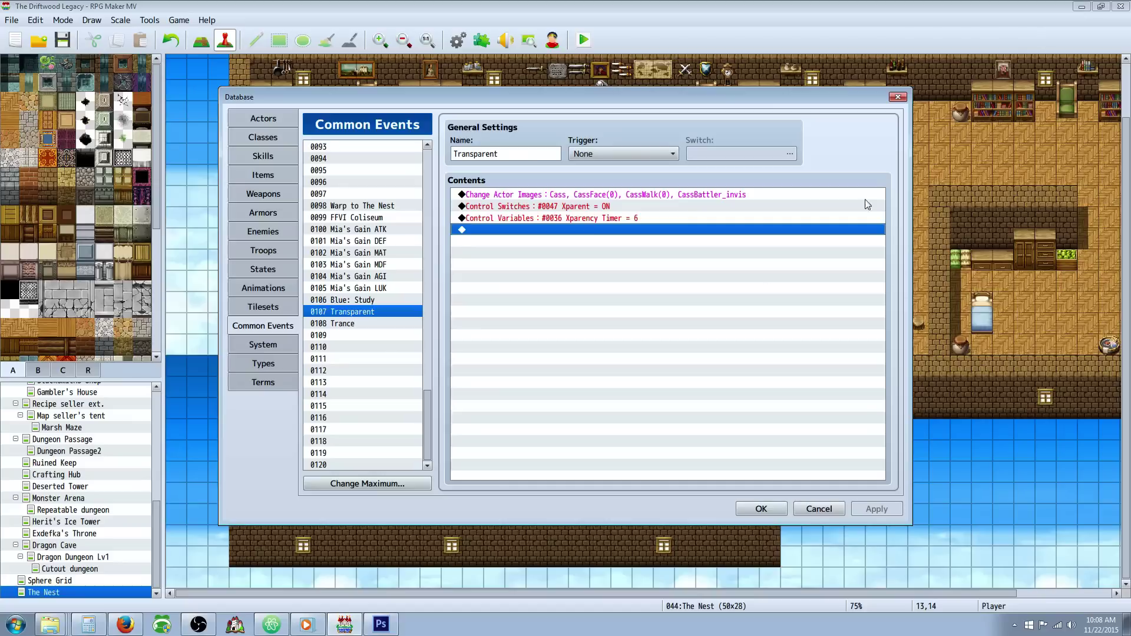
Back in RPG Maker, open the Transparent event's Change Actor Images command for editing.
left_click(1077, 6)
left_click(554, 196)
key("Insert")
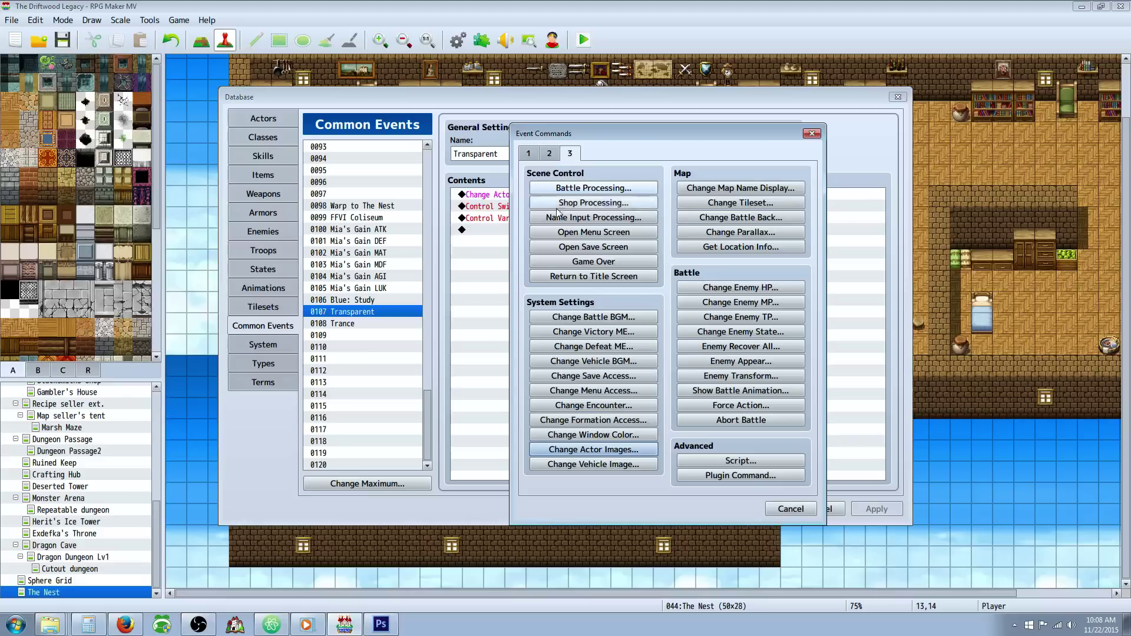
key("Escape")
right_click(607, 200)
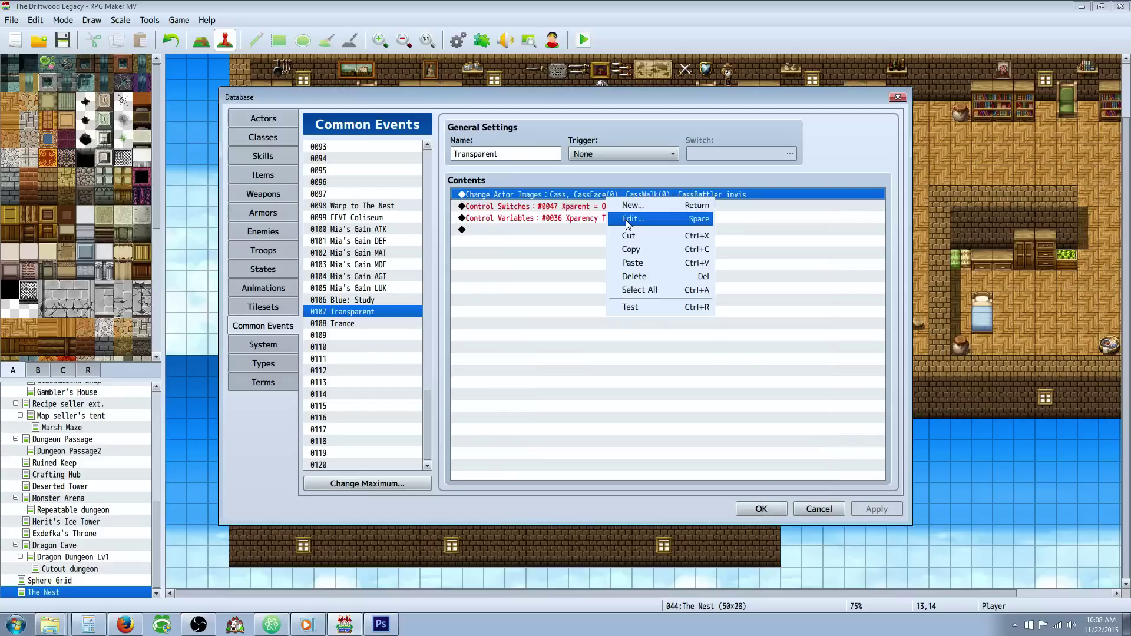
left_click(630, 217)
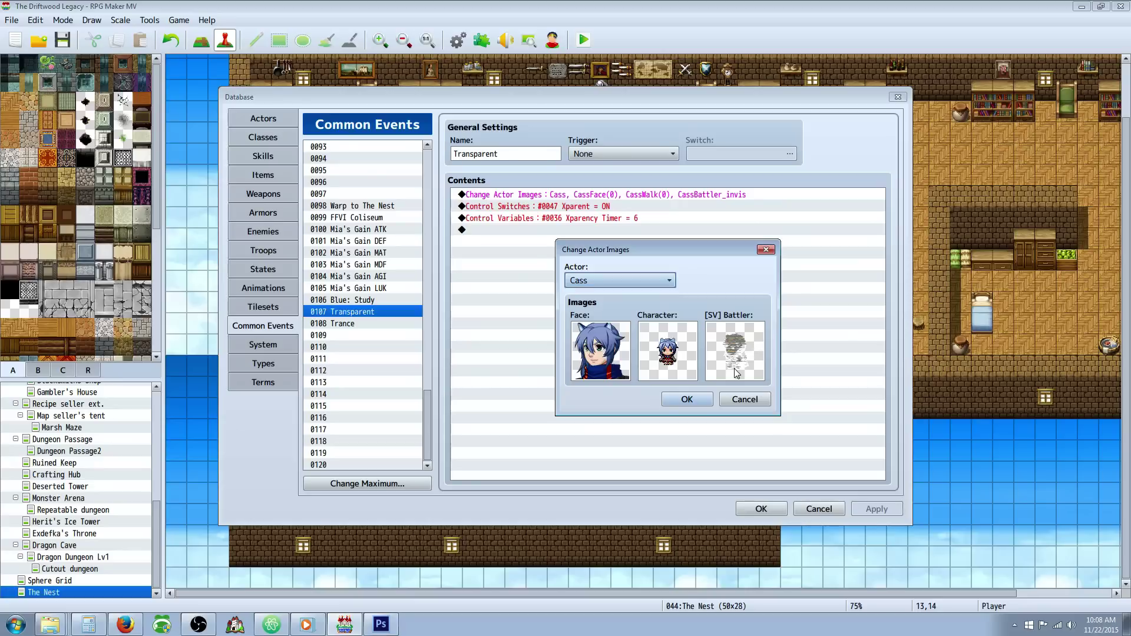
Set Cass's SV battler image to CassBattler_invis and confirm the command.
double_click(737, 347)
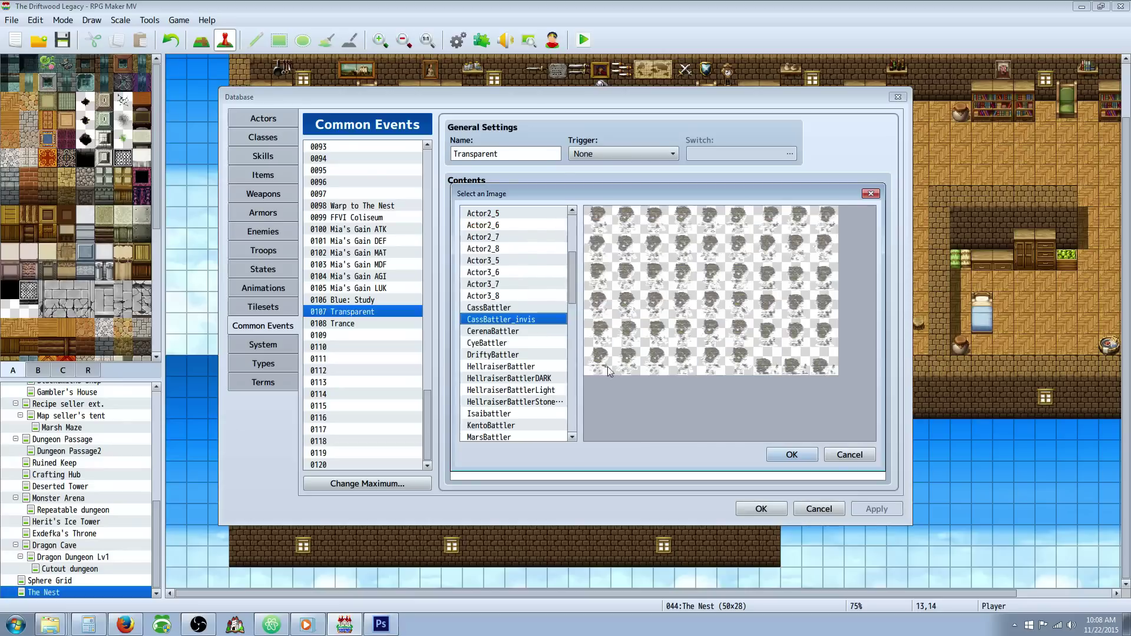
left_click(511, 308)
left_click(511, 319)
left_click(792, 455)
left_click(687, 399)
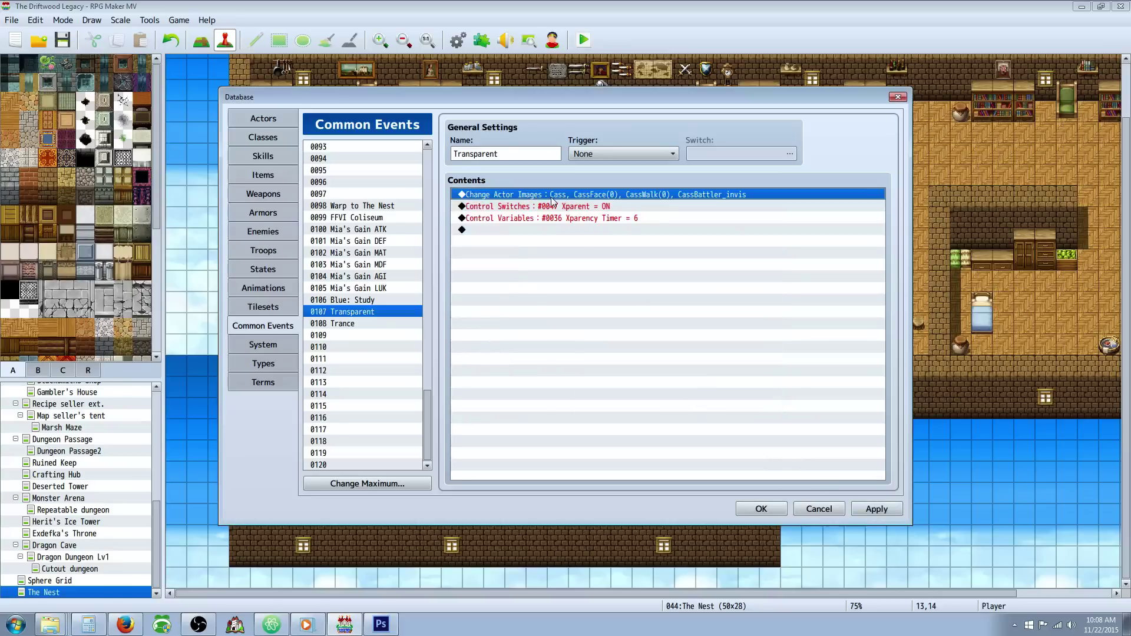
left_click(537, 208)
left_click(525, 230)
right_click(525, 230)
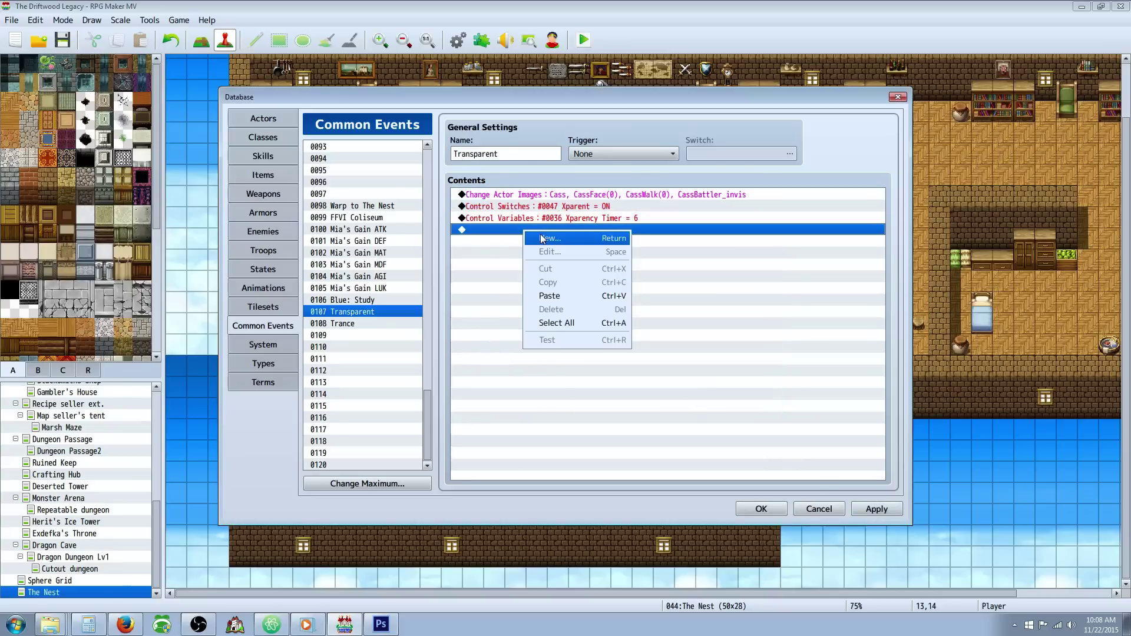
left_click(539, 238)
left_click(529, 154)
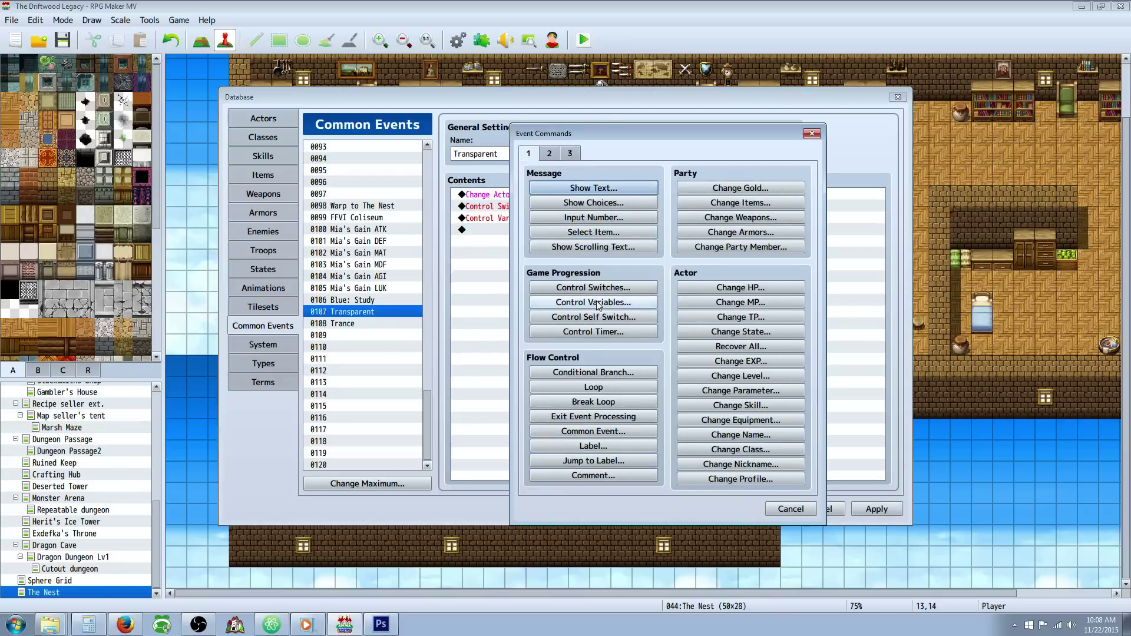
left_click(593, 287)
left_click(737, 382)
left_click(791, 509)
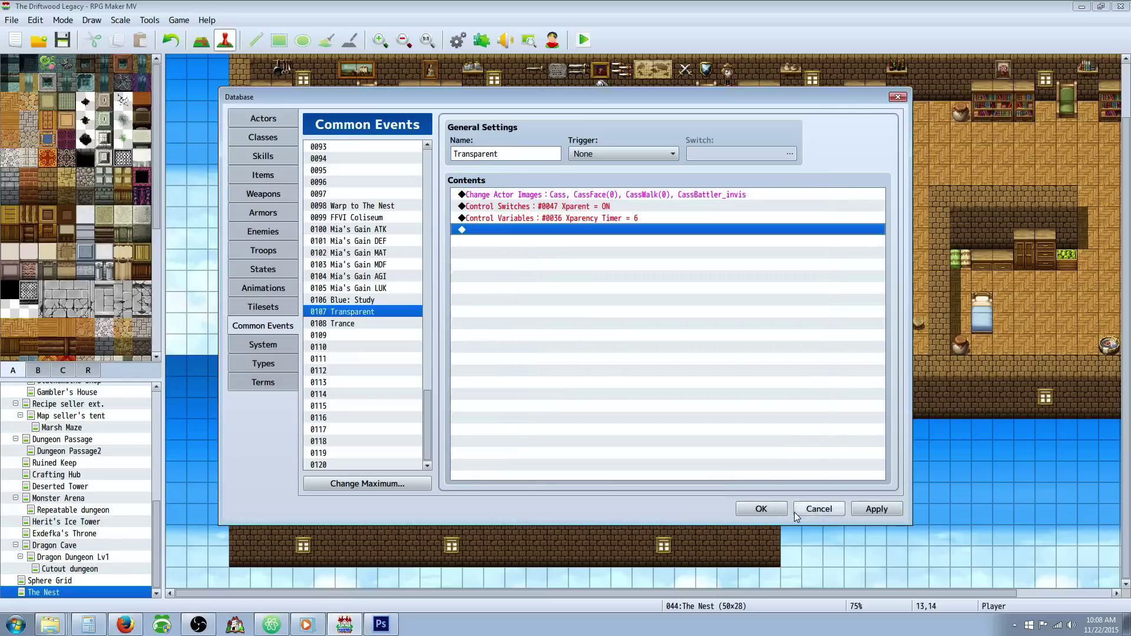
left_click(593, 210)
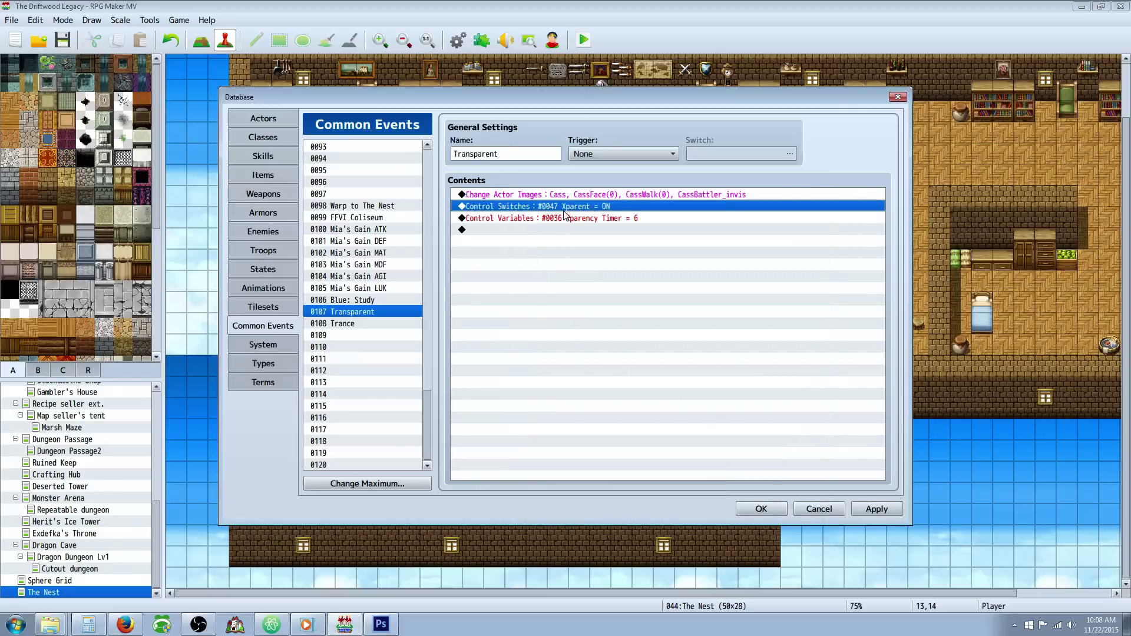
right_click(537, 234)
left_click(553, 240)
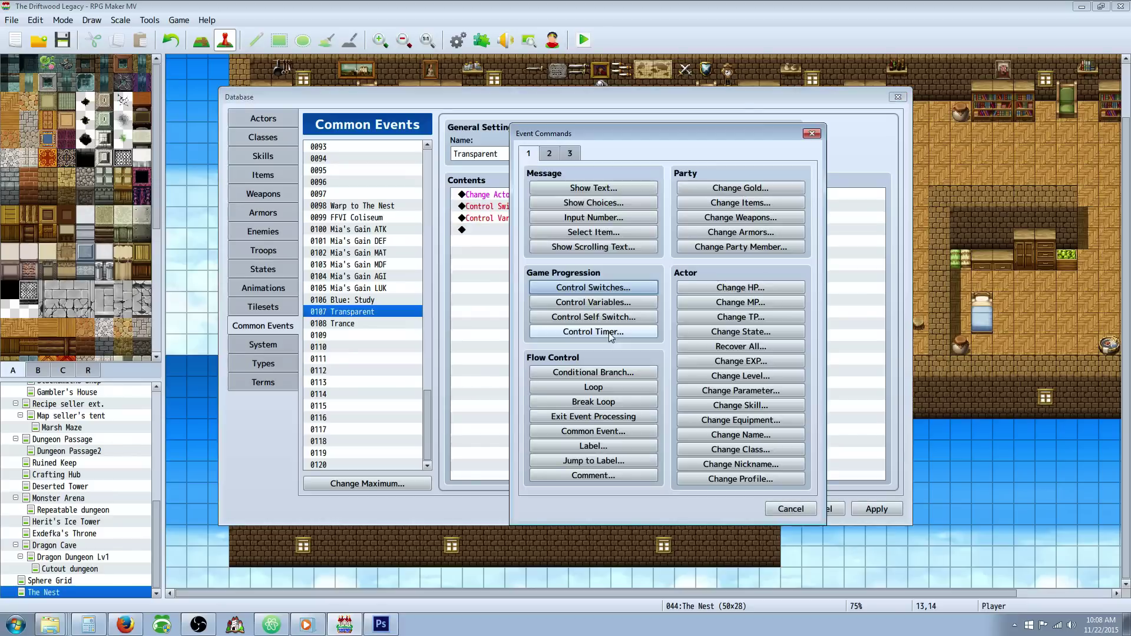
left_click(600, 302)
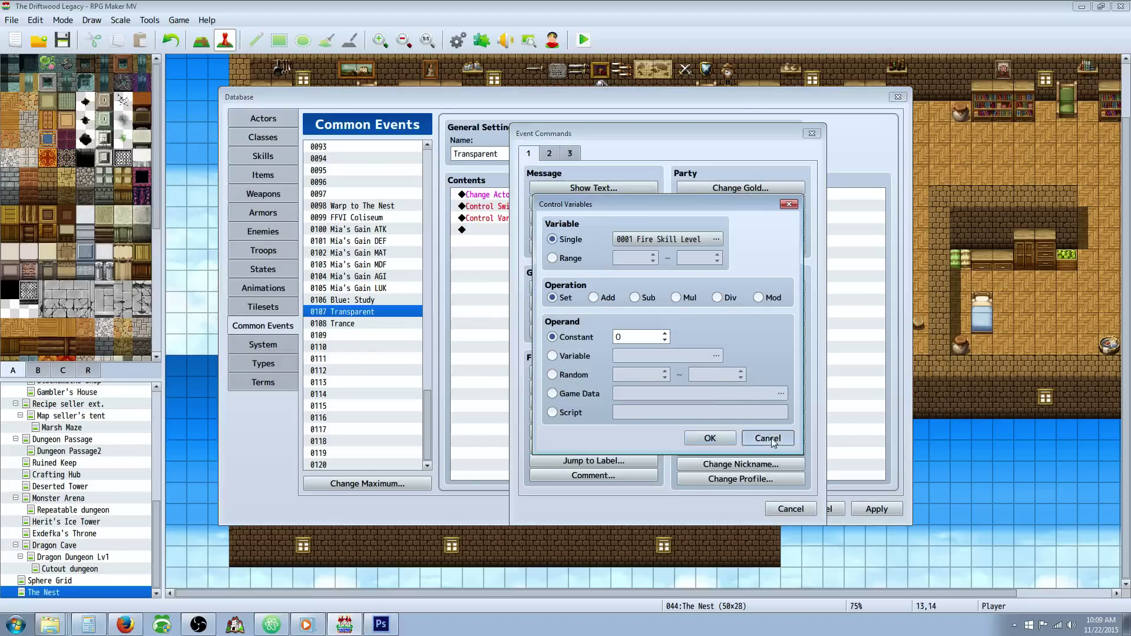
left_click(768, 439)
left_click(777, 507)
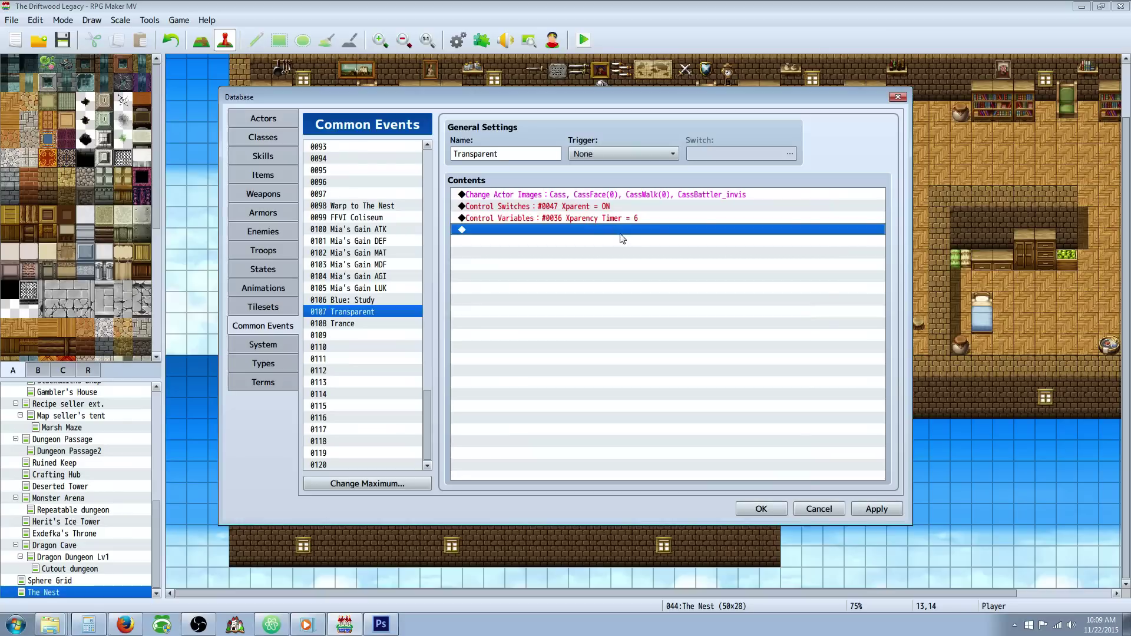
Apply the event changes and review the Xparent switch, Xparency Timer and image-swap commands.
left_click(877, 509)
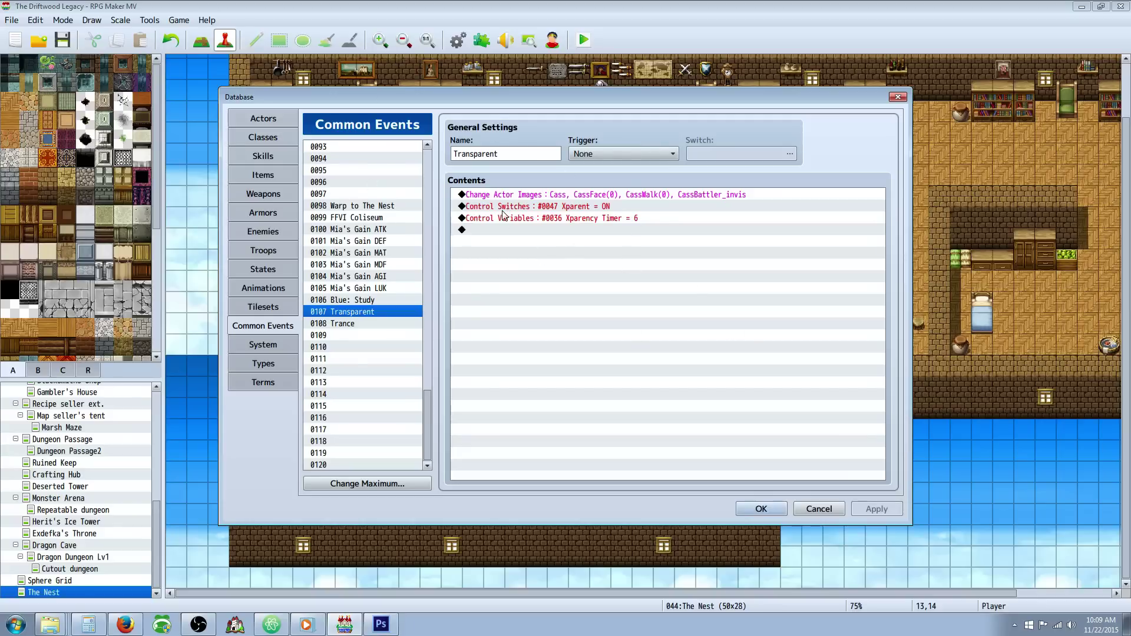
left_click(579, 218)
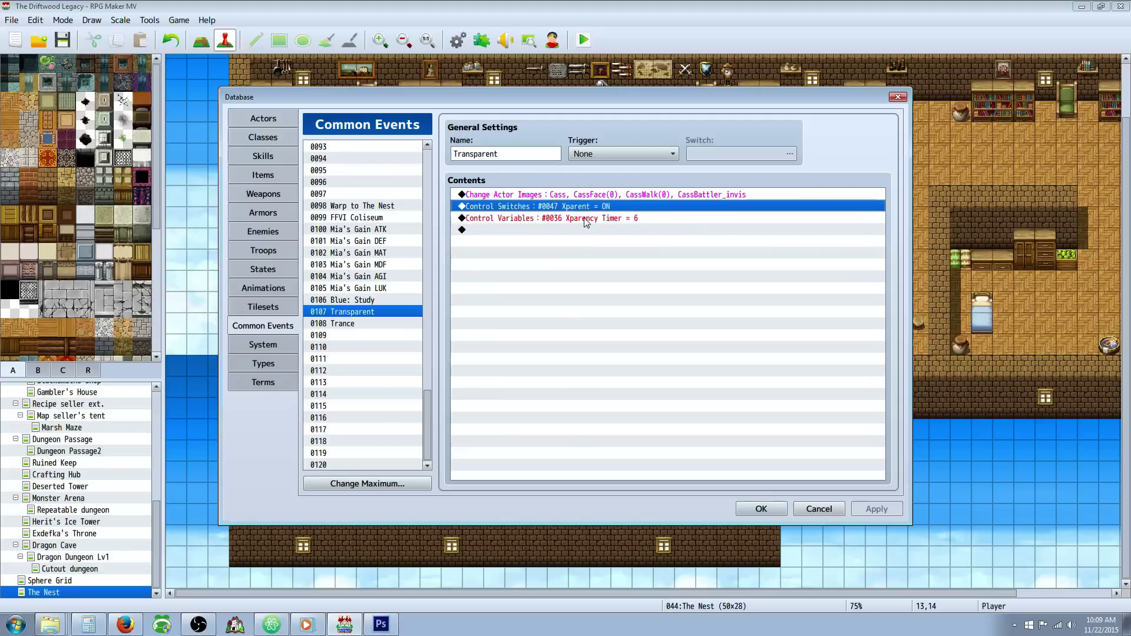
left_click(580, 207)
left_click(578, 218)
left_click(574, 207)
left_click(565, 219)
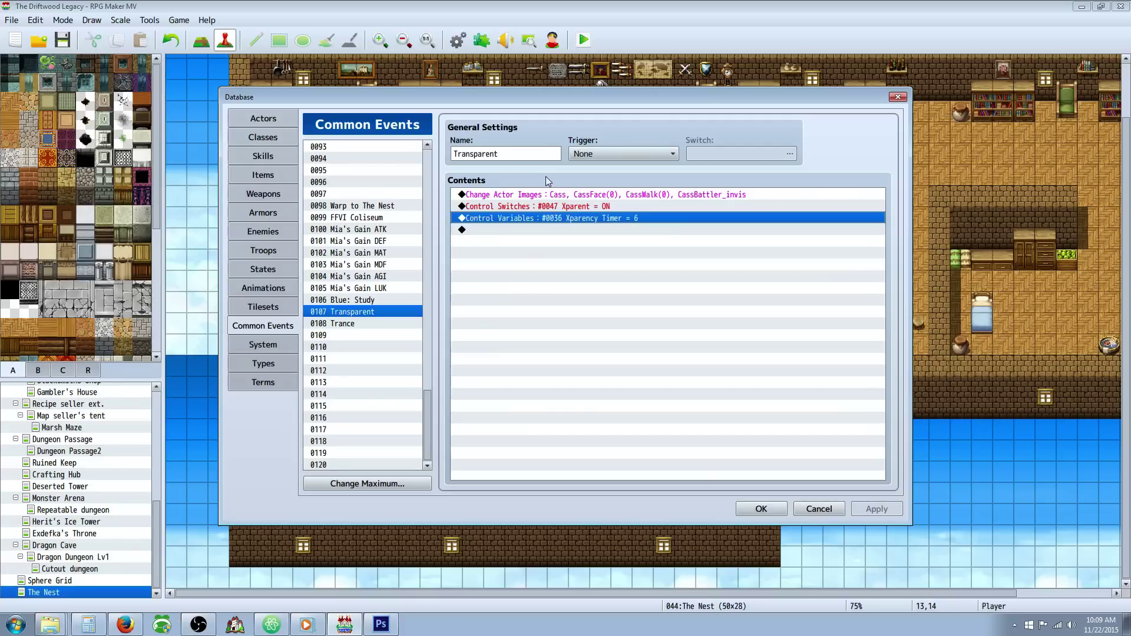
left_click(529, 198)
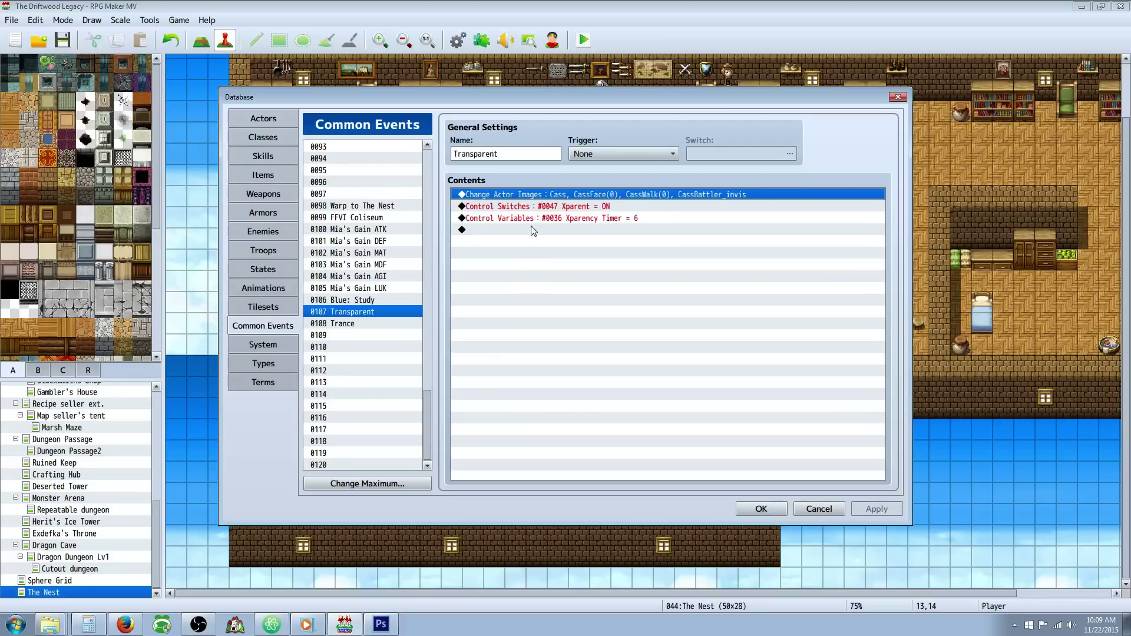
Open skill 0290 Invisibility, which calls common event Transparent and adds Invisible 100%.
left_click(273, 264)
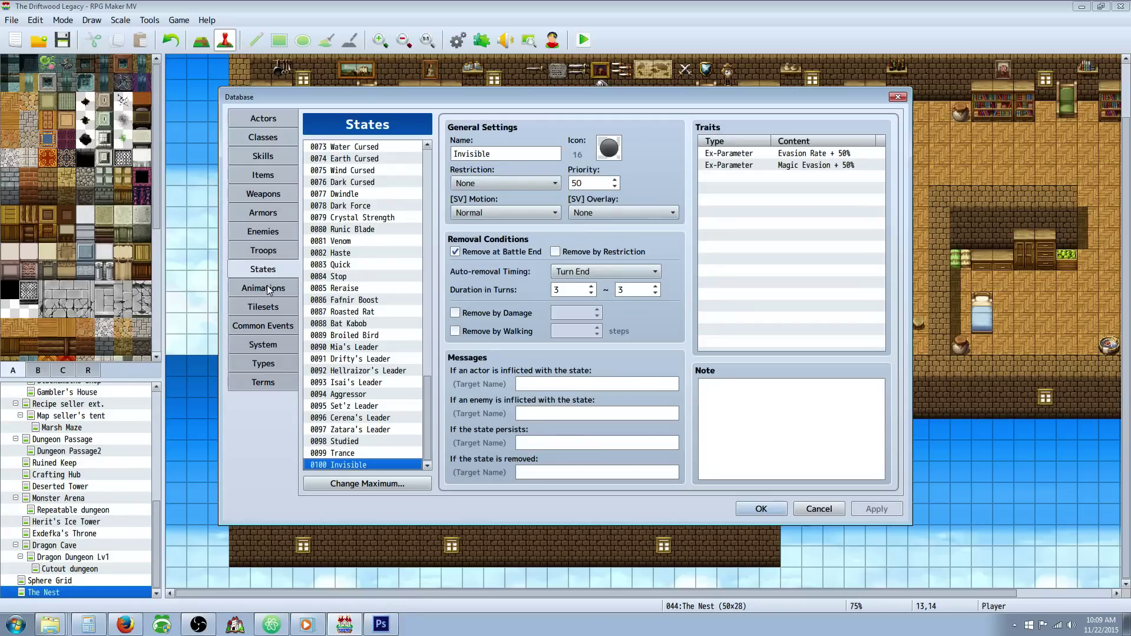
left_click(263, 156)
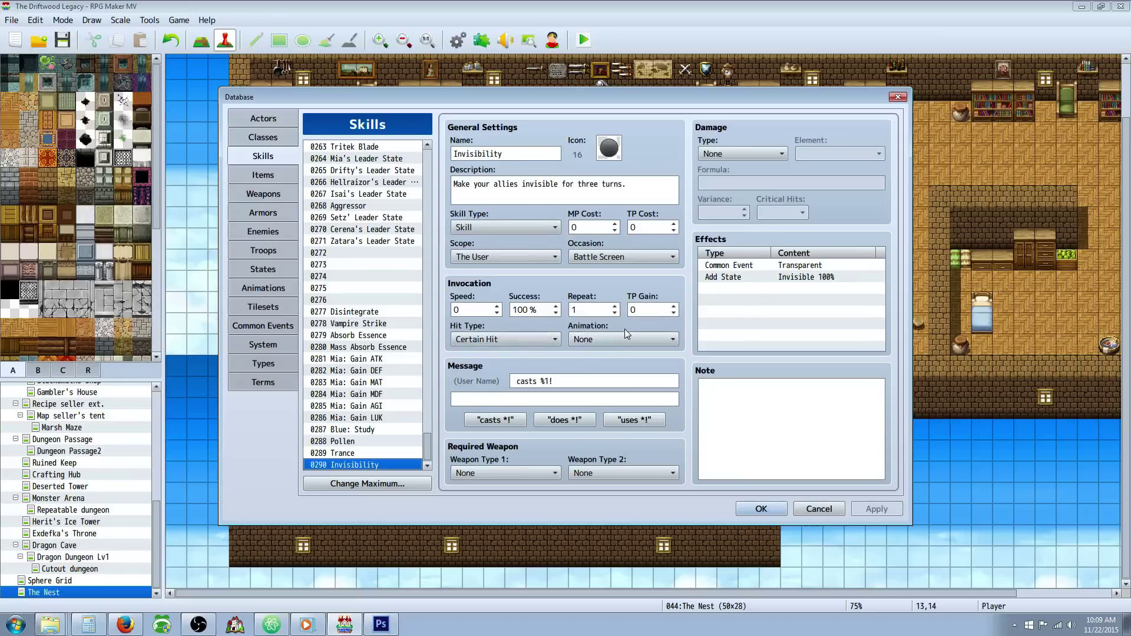
left_click(610, 338)
left_click(640, 288)
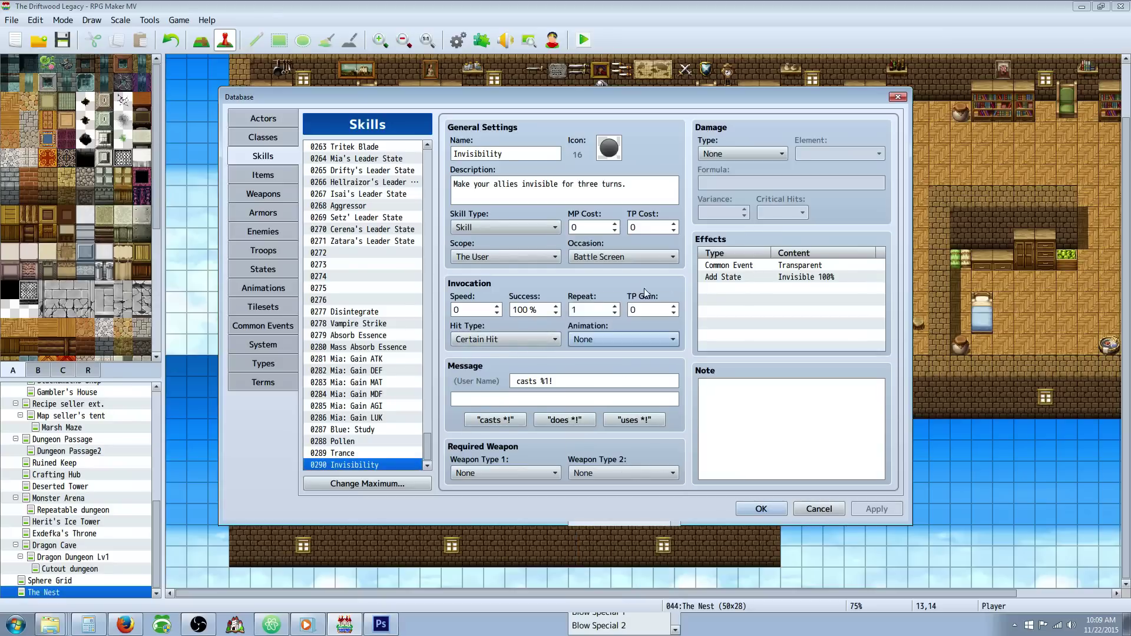
left_click(765, 268)
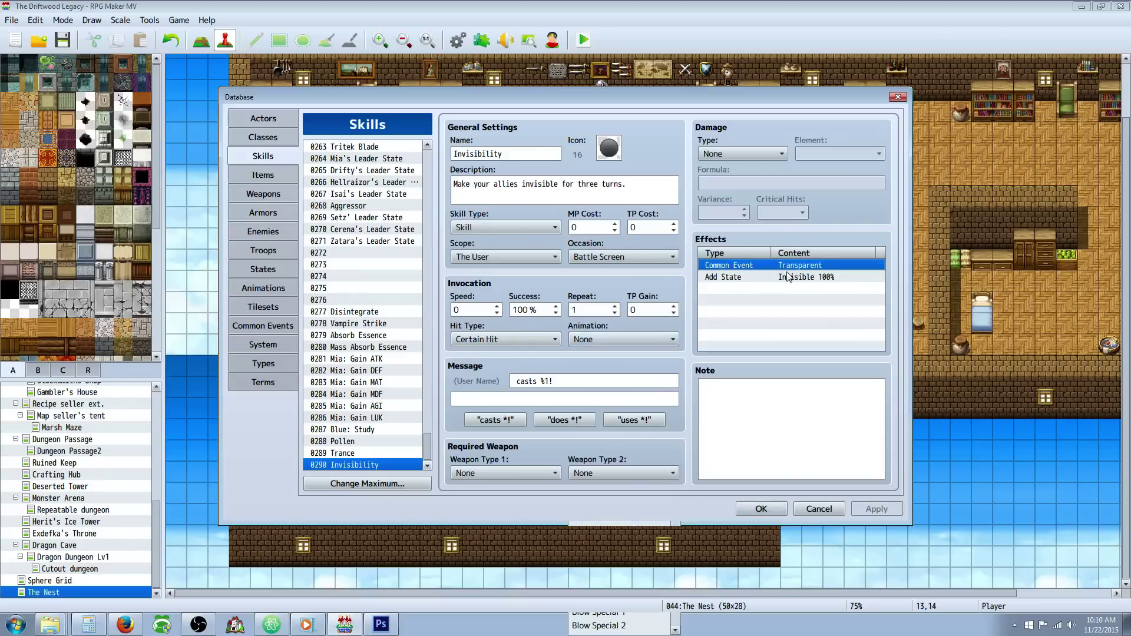
left_click(787, 278)
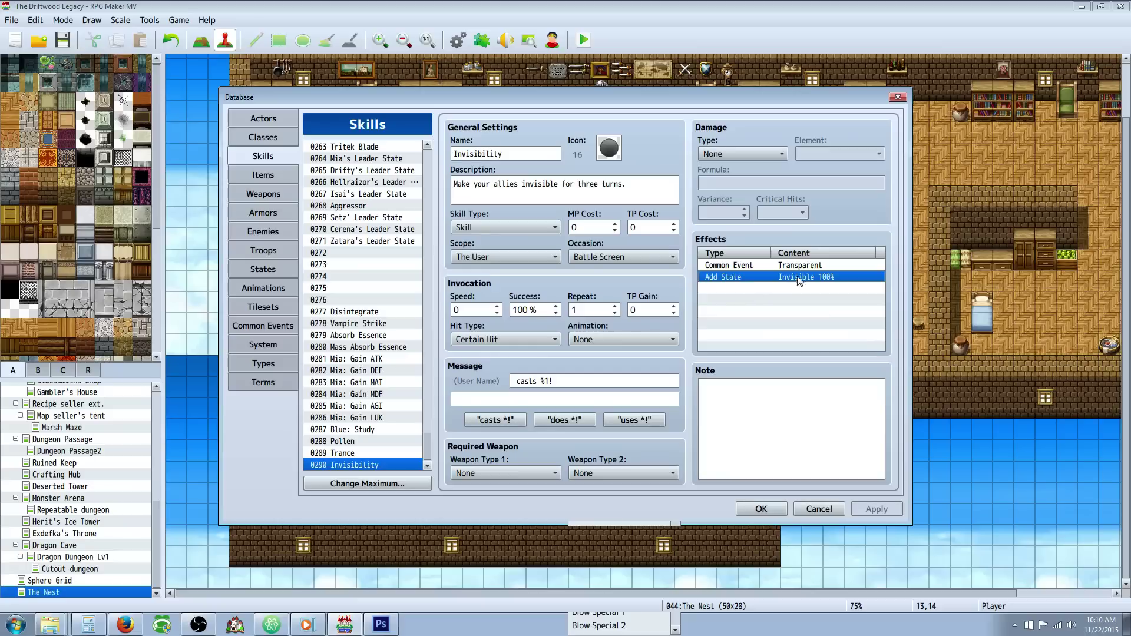
left_click(761, 509)
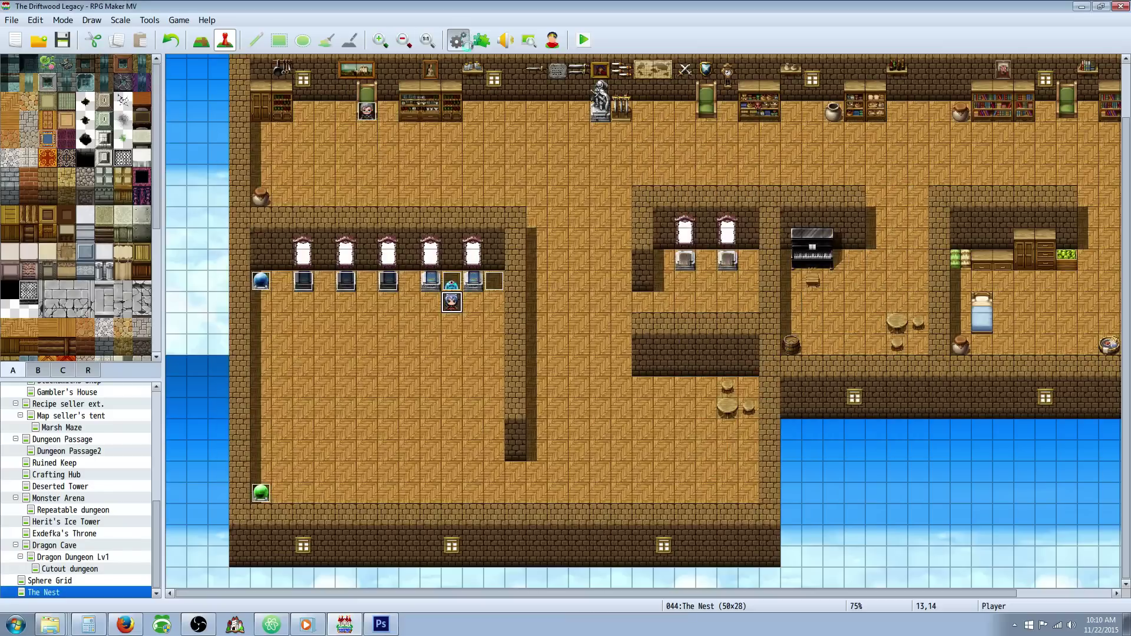
left_click(458, 40)
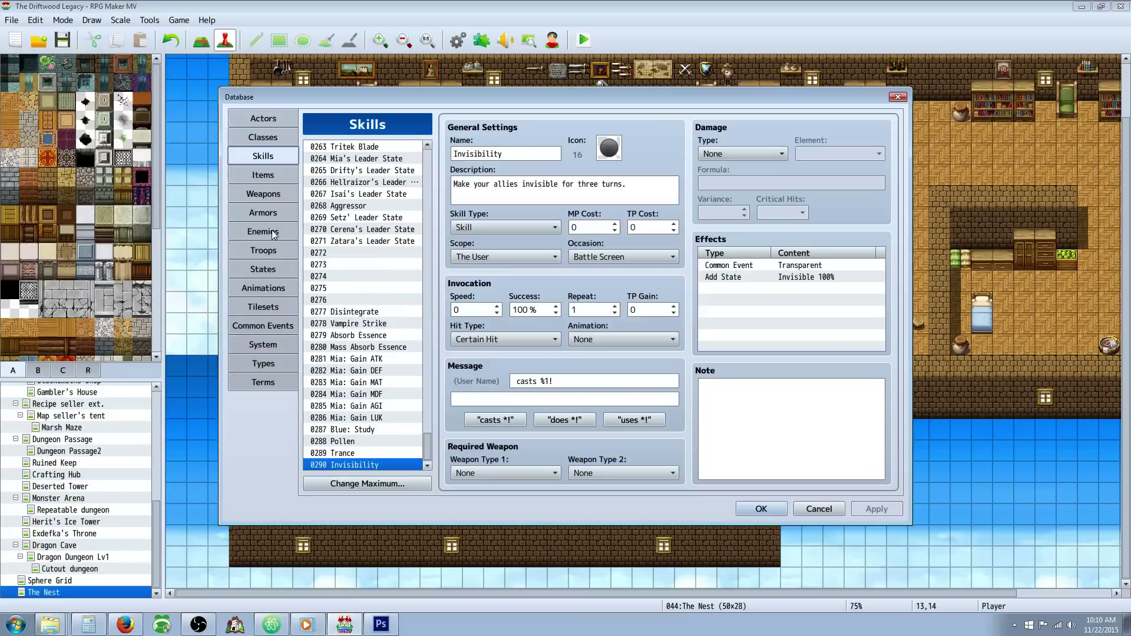
Open Slime*2's battle event page 3 and confirm its Switch 0047 Xparent condition.
left_click(274, 250)
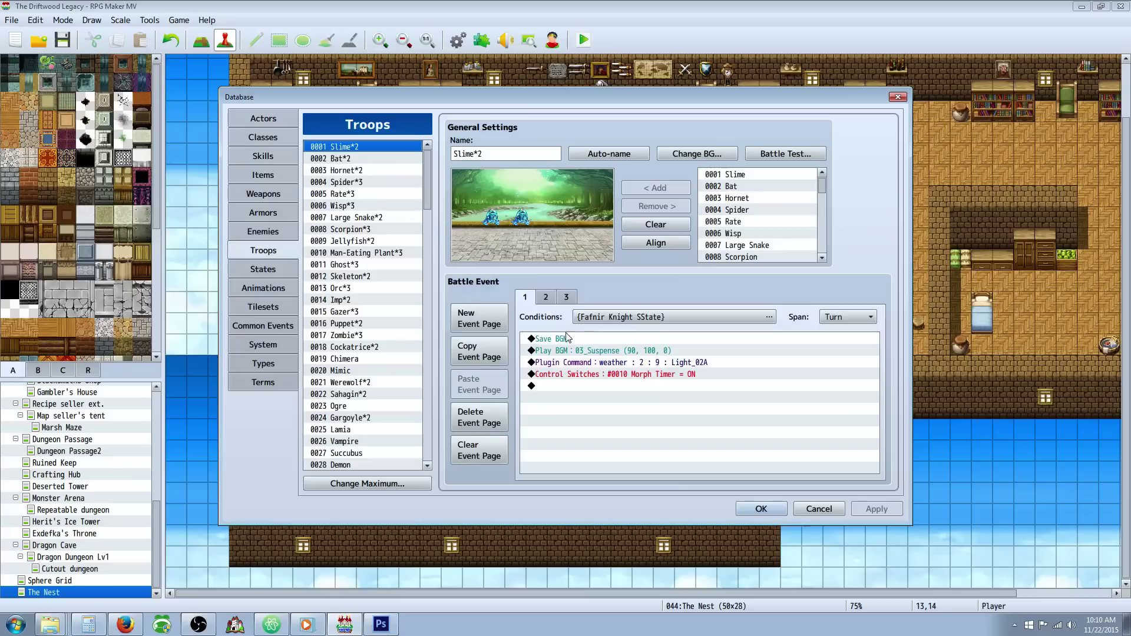
left_click(577, 297)
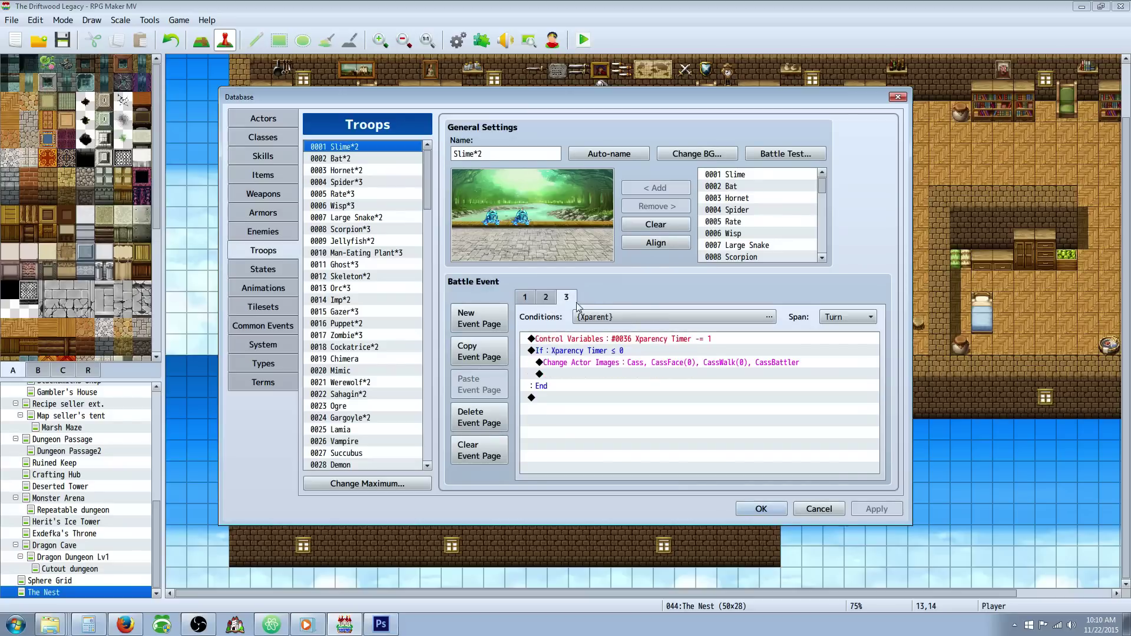
left_click(611, 316)
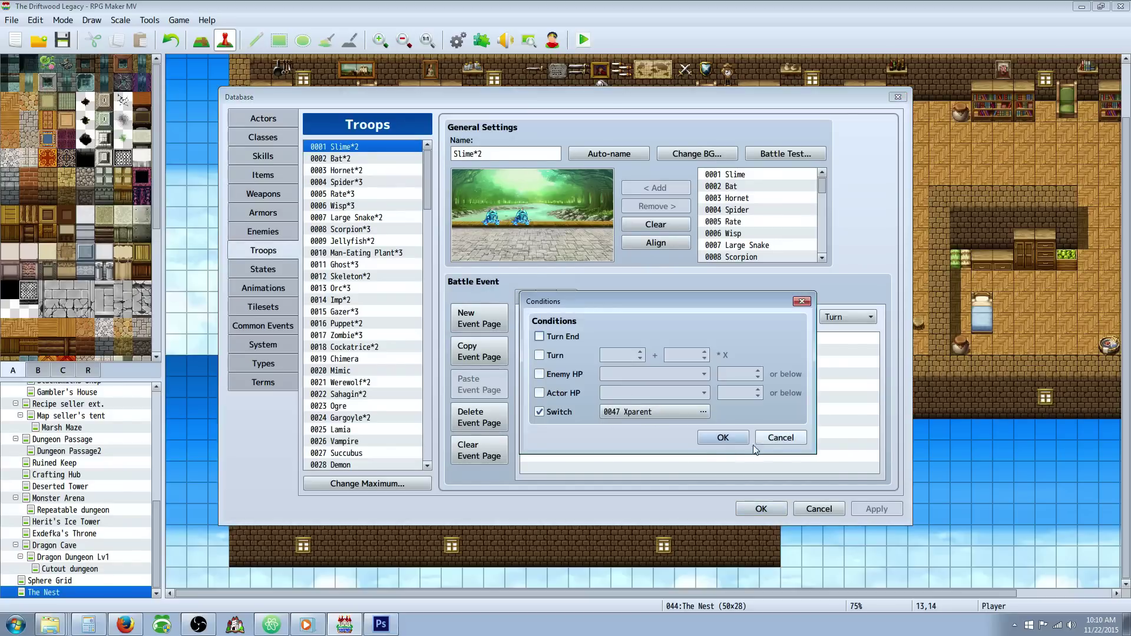
left_click(724, 438)
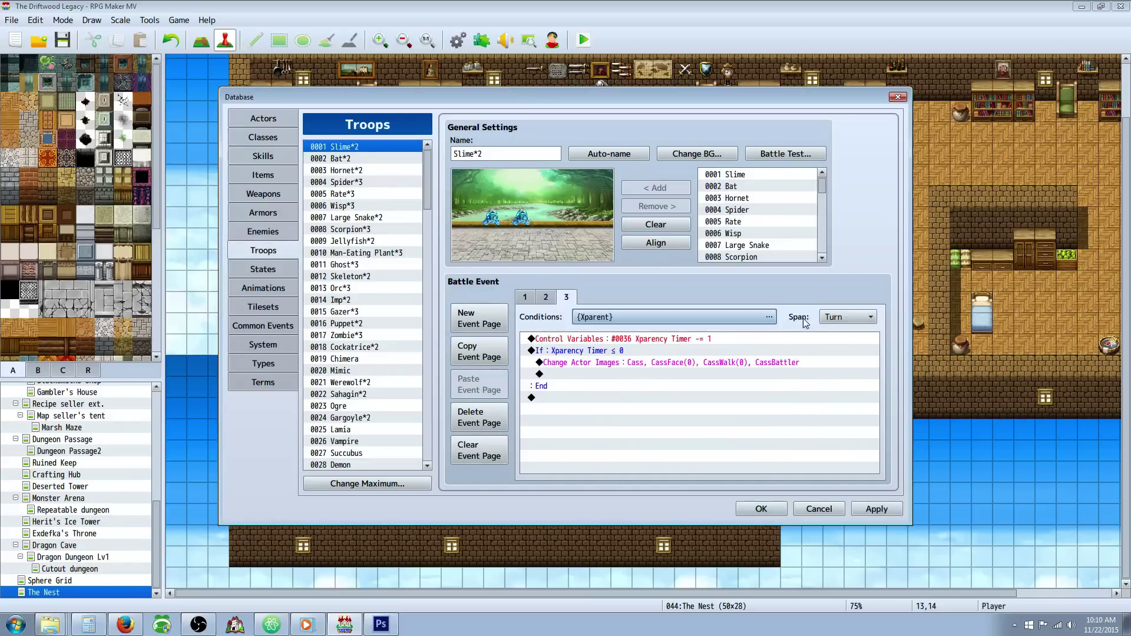
left_click(615, 340)
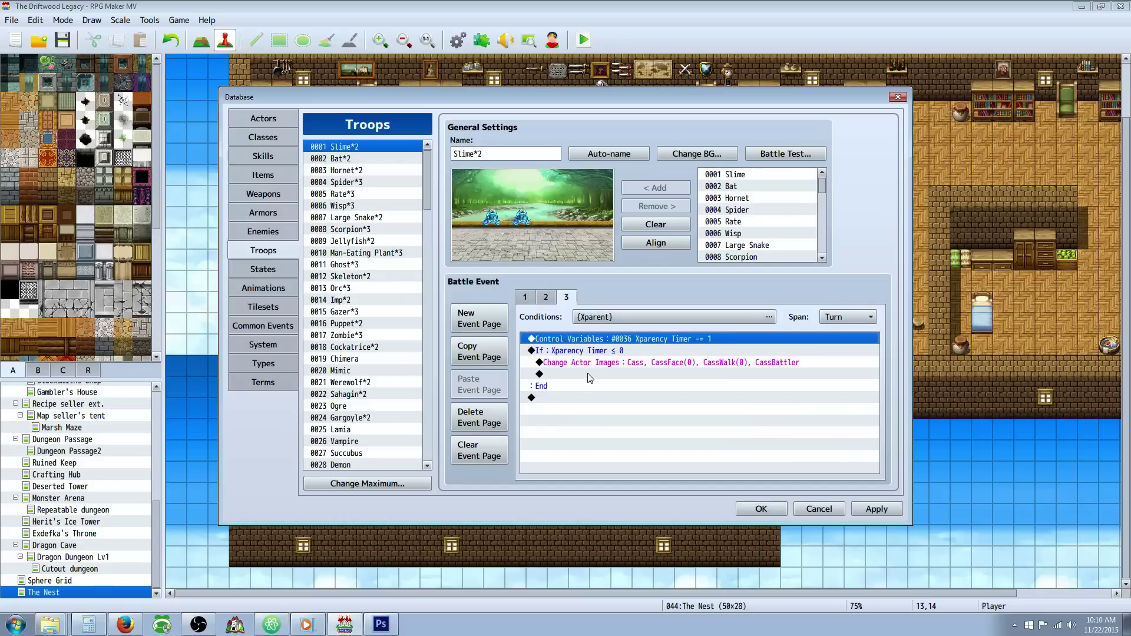
right_click(556, 400)
left_click(581, 408)
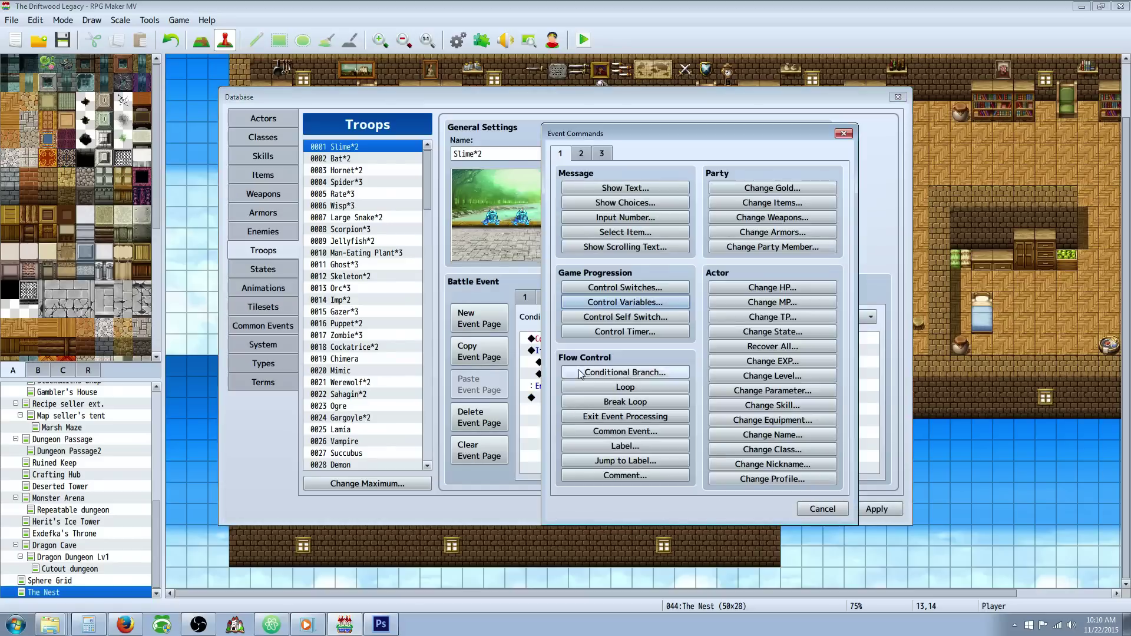
left_click(610, 303)
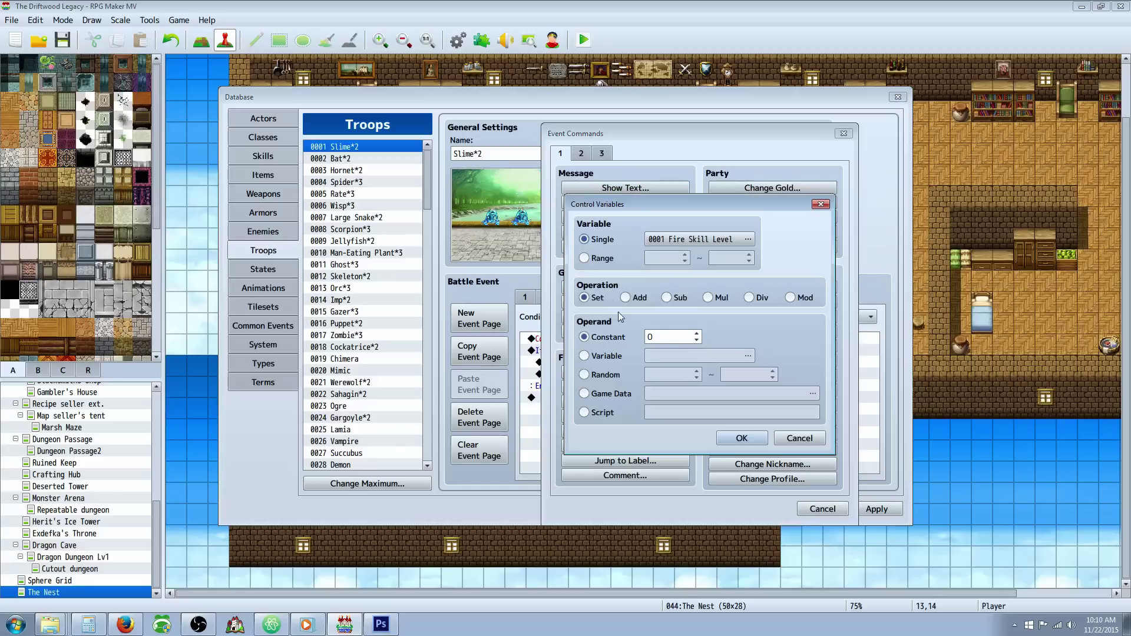
left_click(799, 438)
left_click(821, 510)
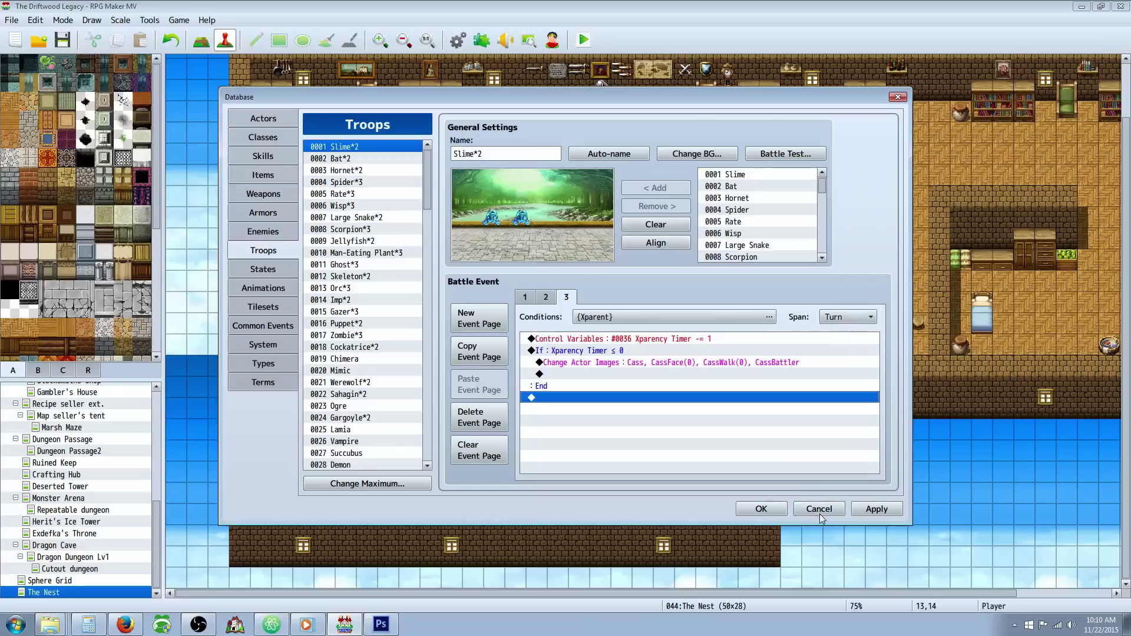
left_click(690, 337)
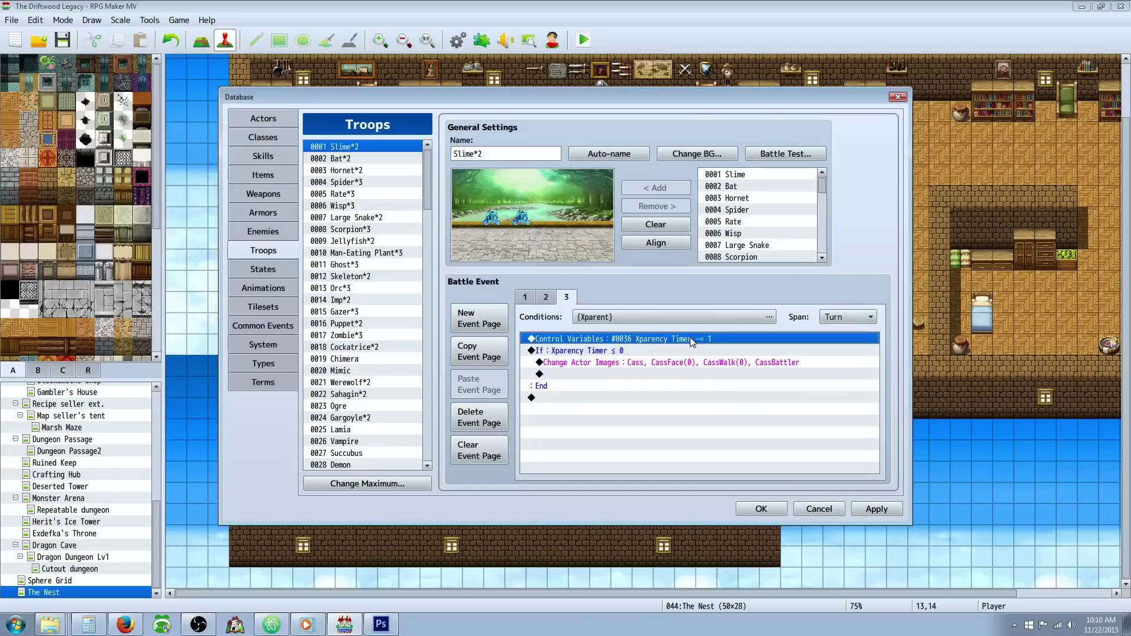
right_click(627, 341)
left_click(649, 360)
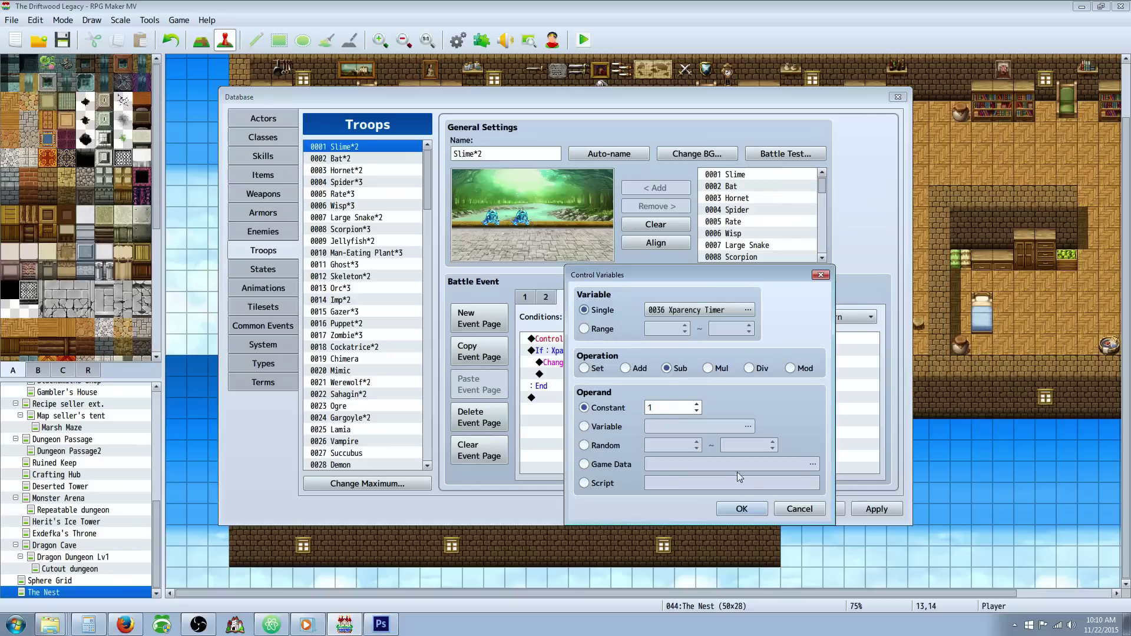
left_click(742, 509)
left_click(534, 352)
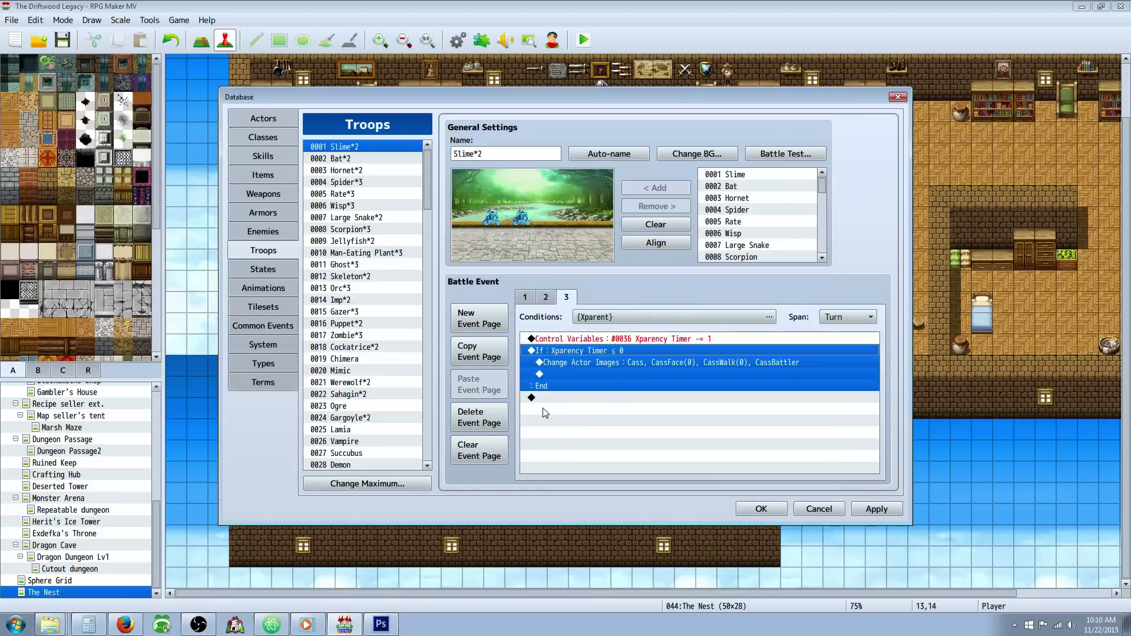
left_click(545, 412)
right_click(547, 404)
left_click(586, 416)
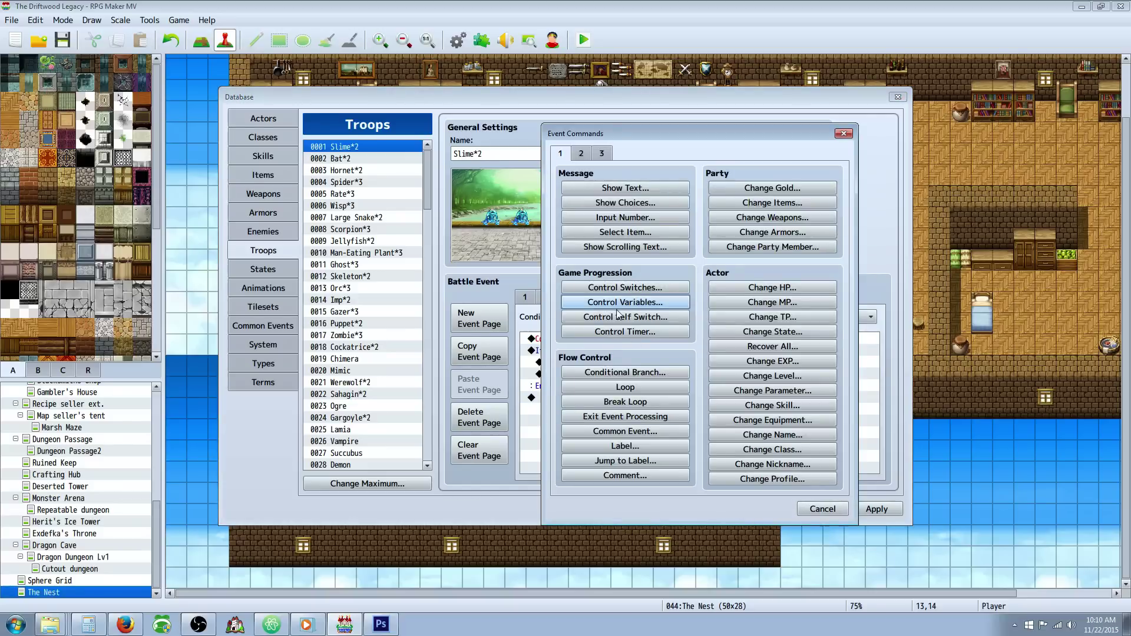
left_click(626, 374)
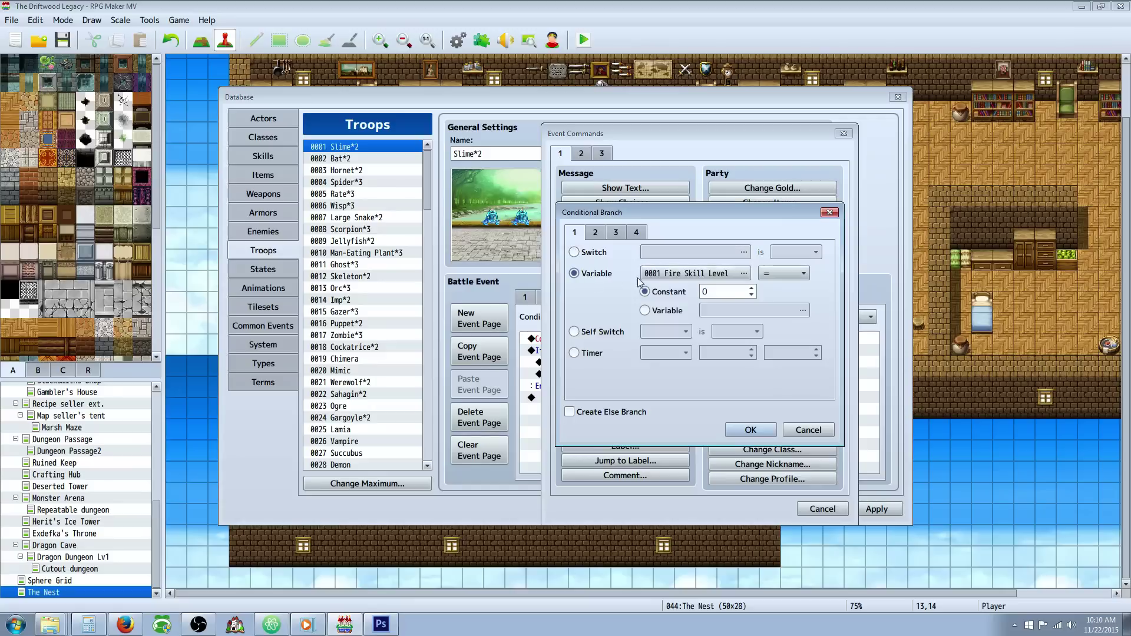
left_click(744, 273)
left_click(678, 469)
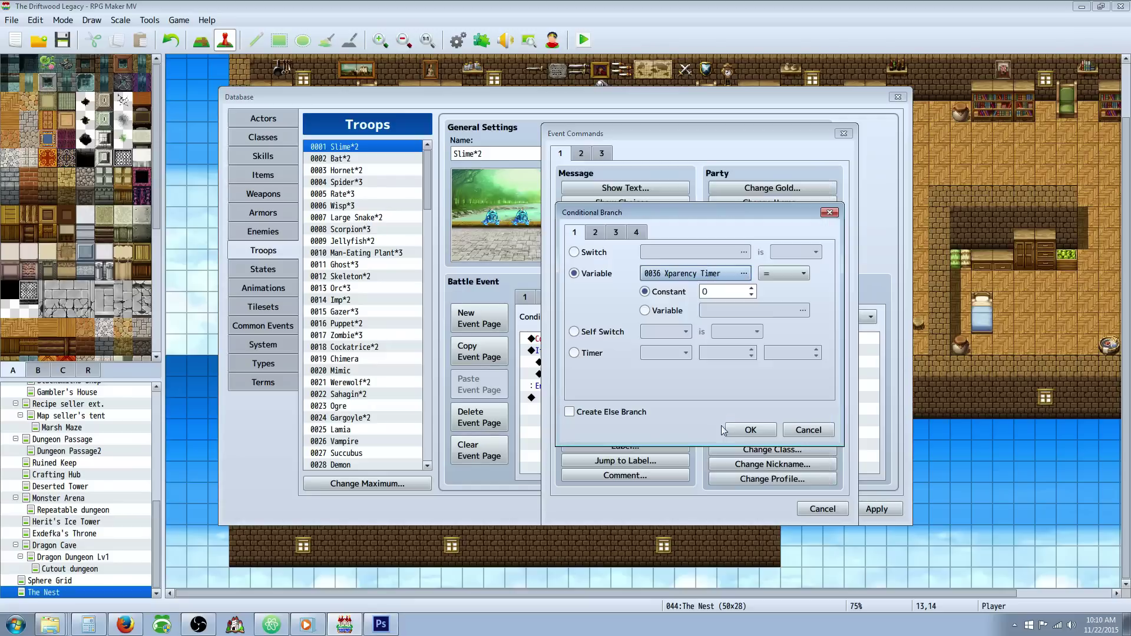
left_click(786, 277)
left_click(784, 316)
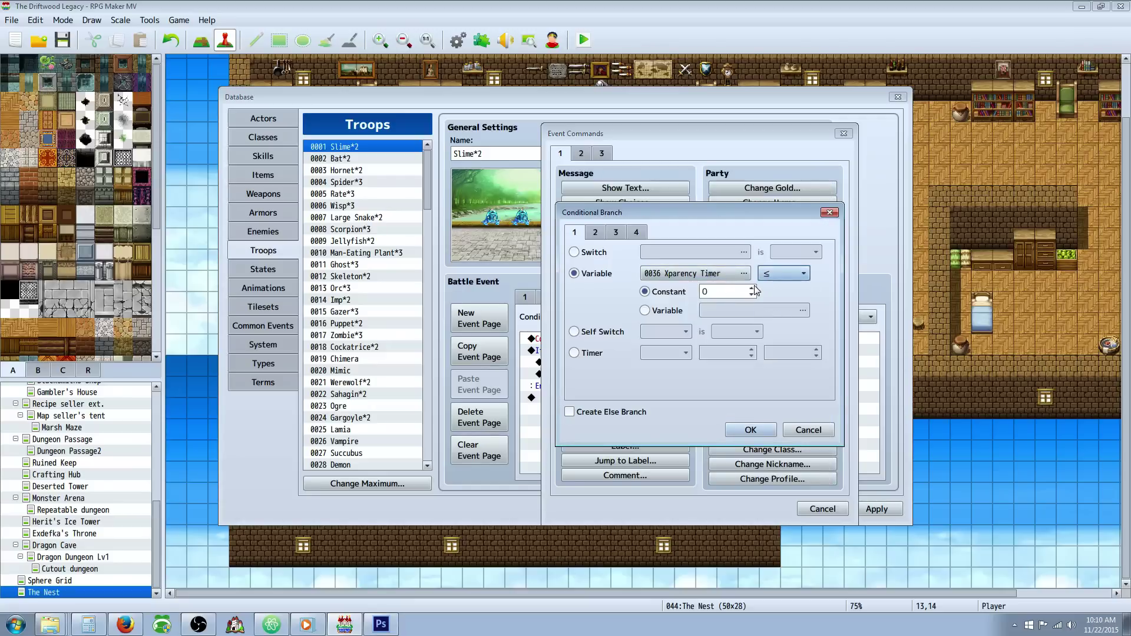
left_click(758, 432)
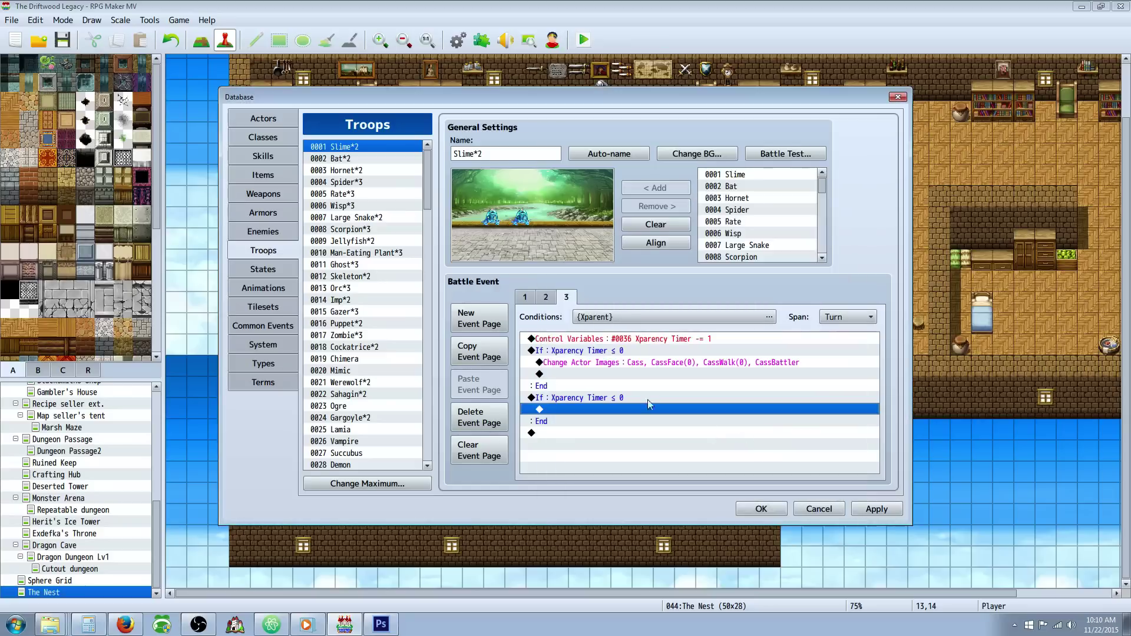
left_click(588, 399)
key("Delete")
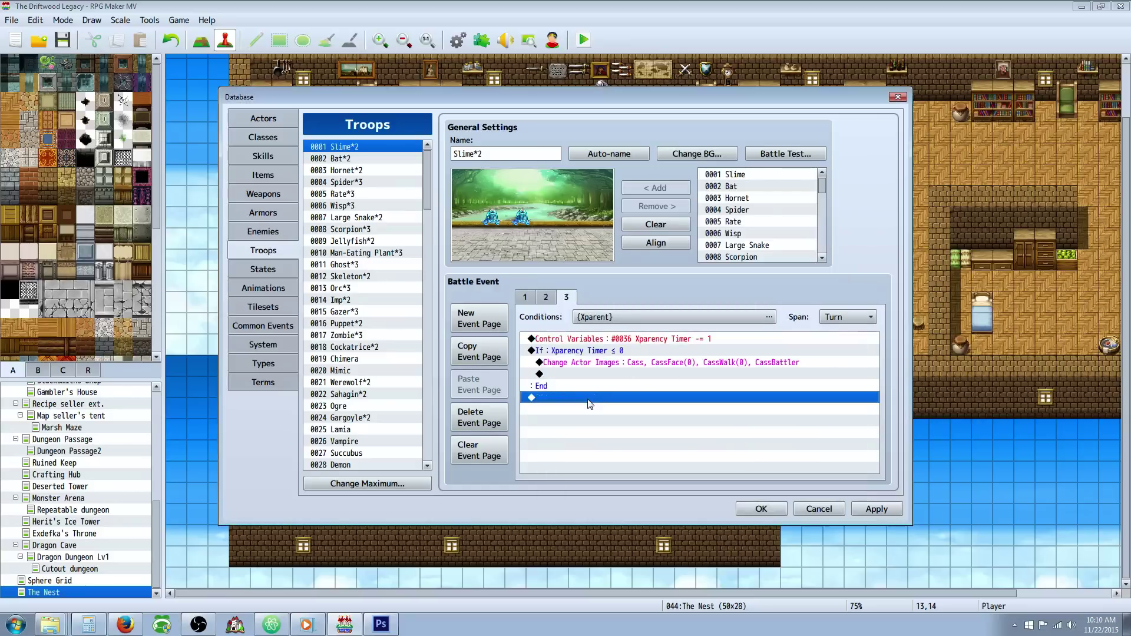
right_click(564, 363)
Reconfirm Cass in the page's Change Actor Images command, then apply and close the Database.
left_click(584, 372)
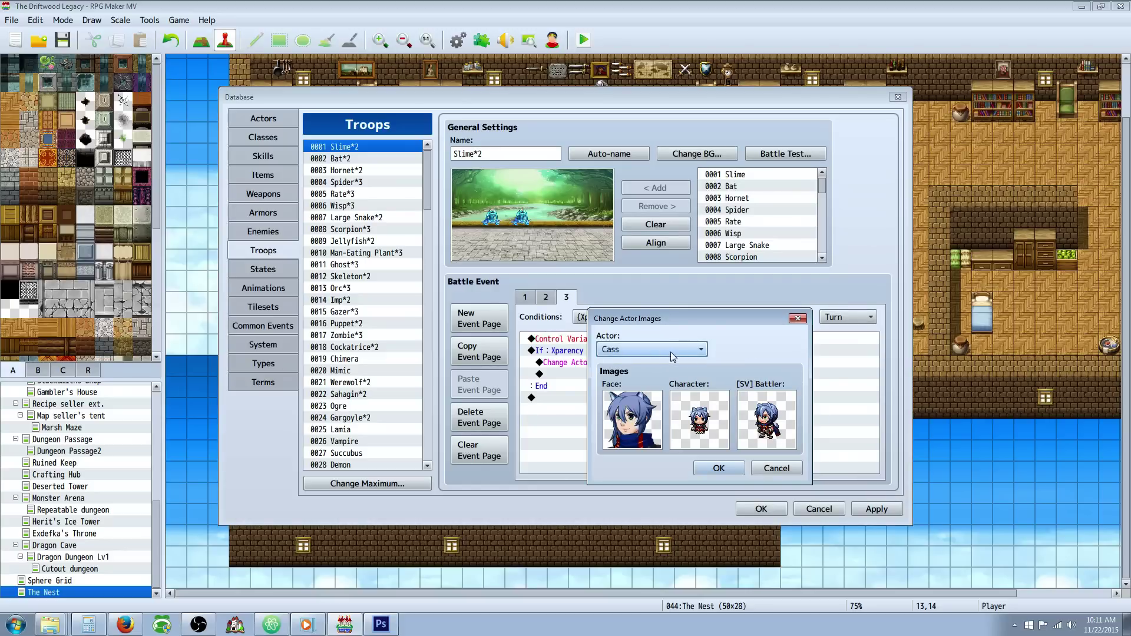
left_click(698, 348)
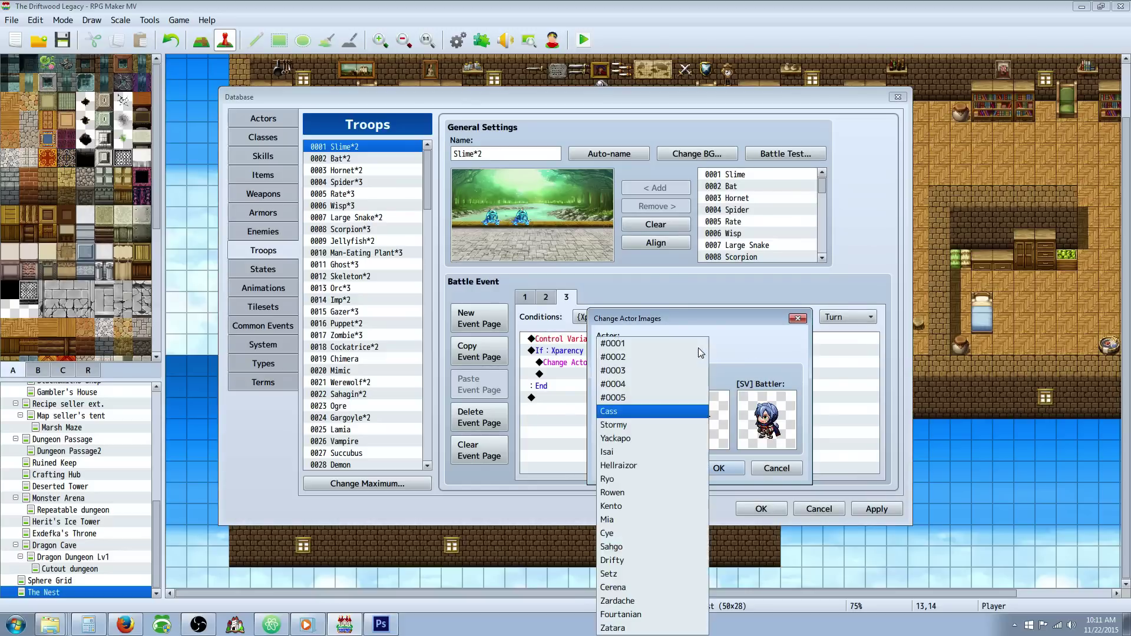
left_click(609, 411)
left_click(720, 468)
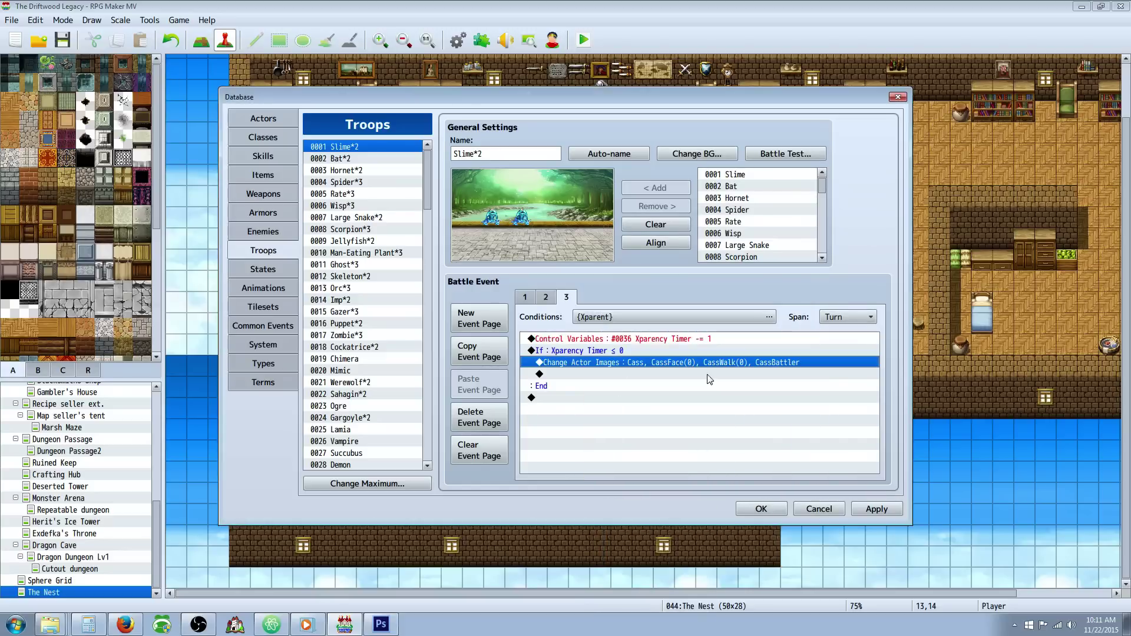
left_click(877, 507)
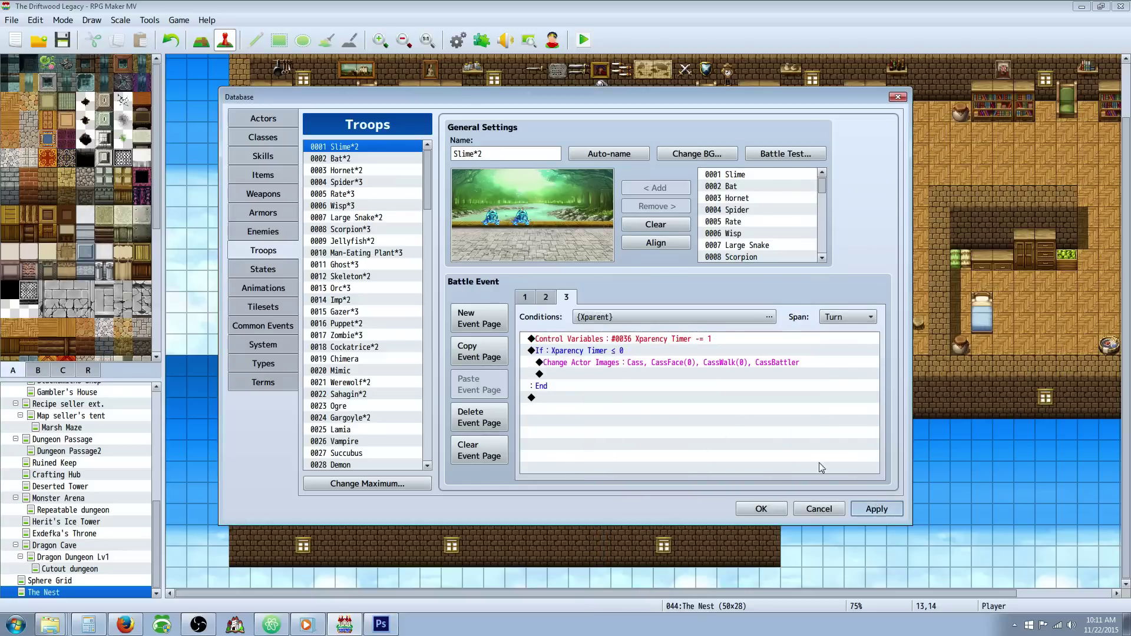
left_click(767, 510)
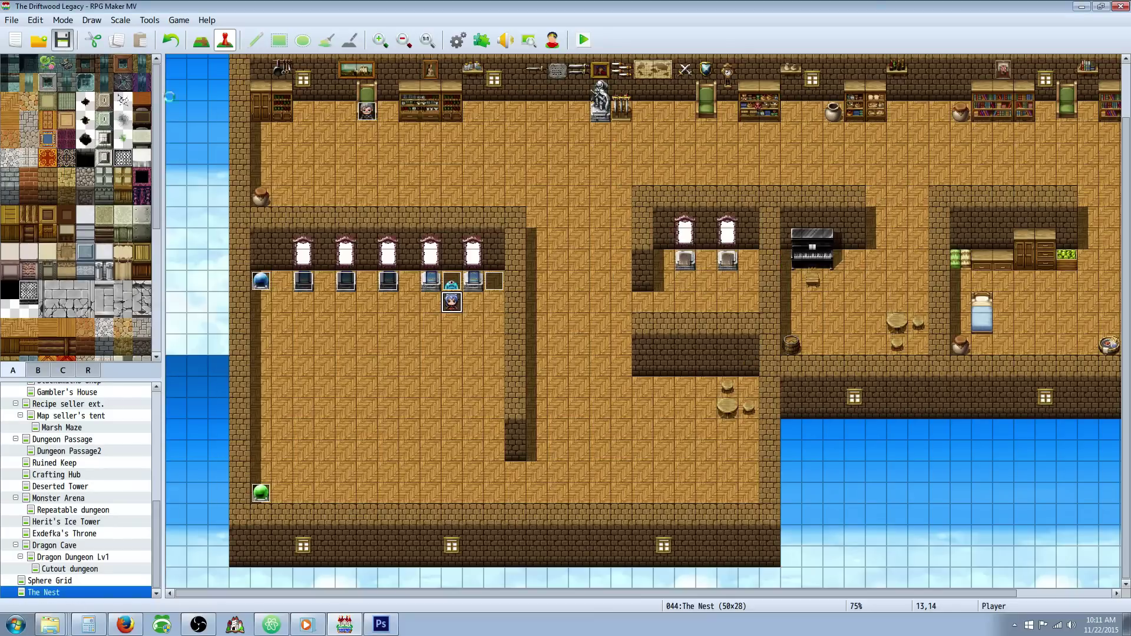